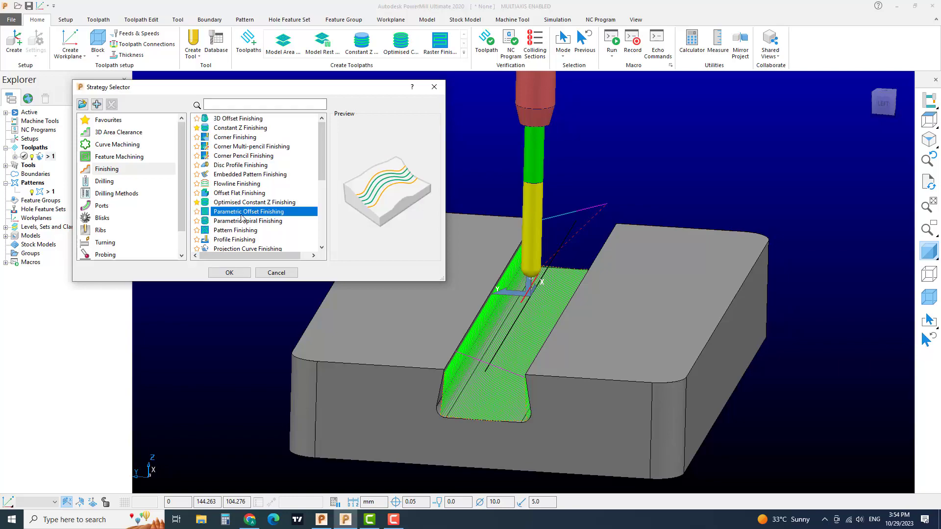
Step: Browse the Finishing strategies and close the Strategy Selector without choosing one
scroll(258, 231, "down", 2)
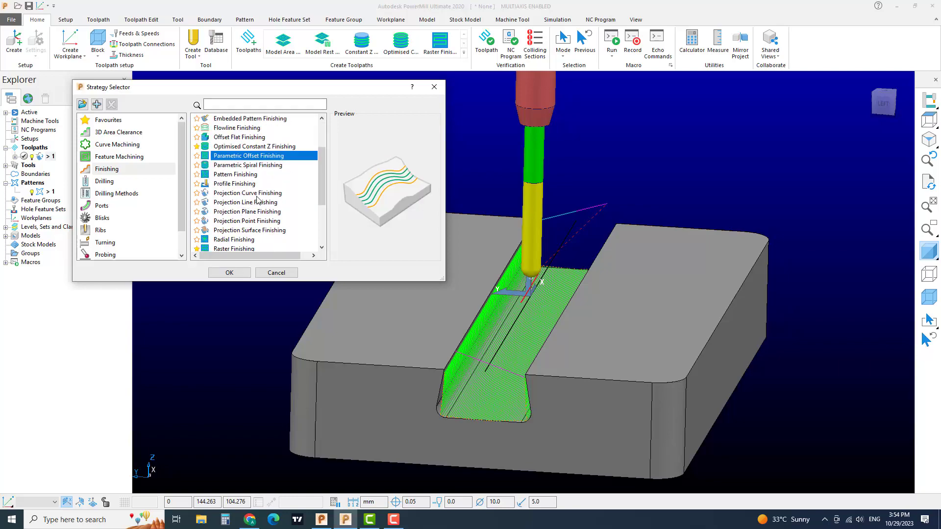
left_click(290, 273)
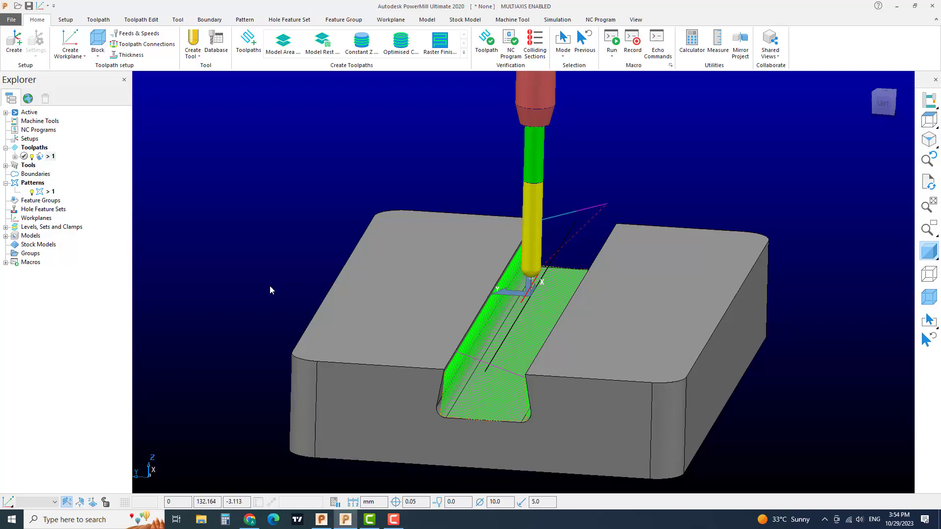
Step: Simulate toolpath 1 in the dovetail slot from its start and play it
middle_click_drag(270, 286, 251, 262, "shift")
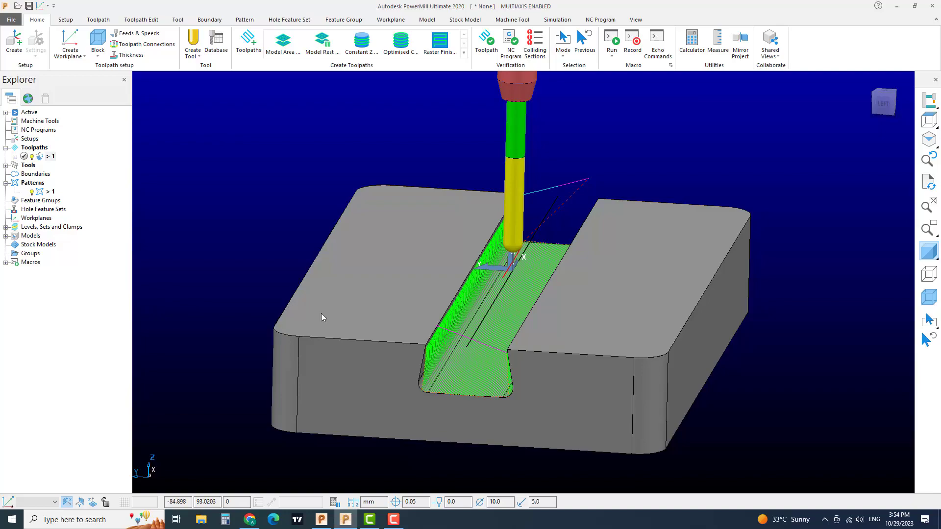
middle_click_drag(322, 318, 395, 337)
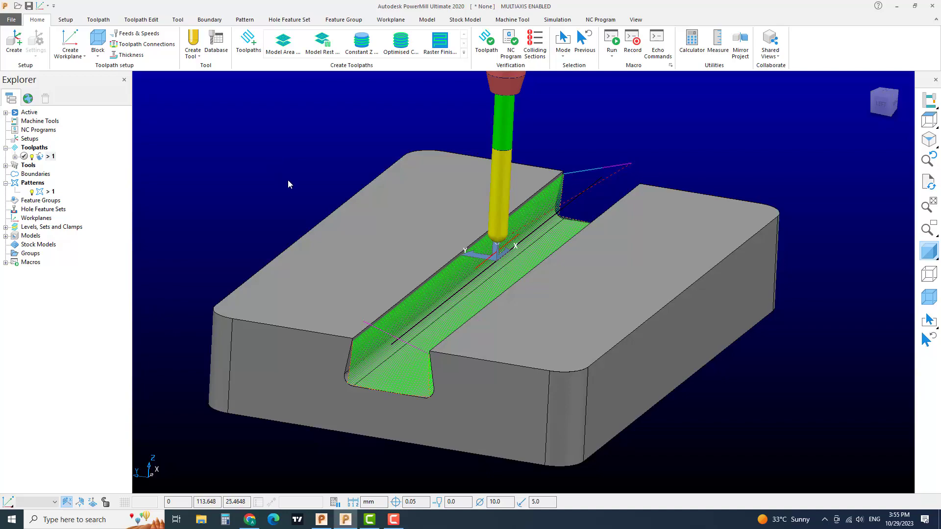
scroll(287, 180, "down", 3)
scroll(300, 209, "up", 2)
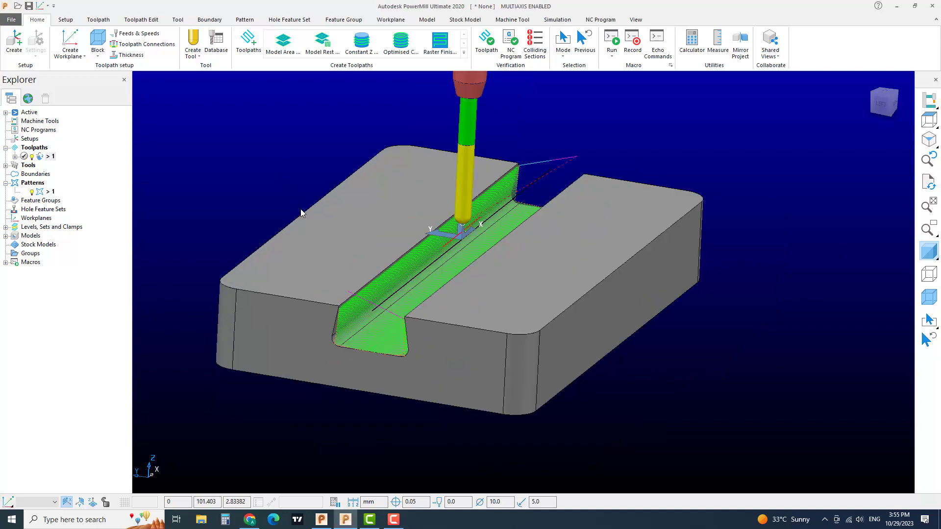
right_click(51, 156)
left_click(93, 170)
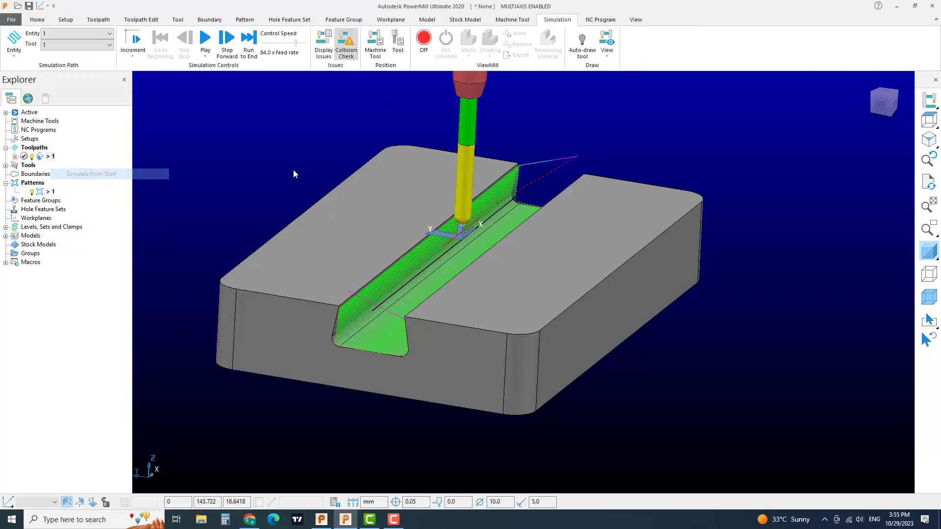
left_click(205, 39)
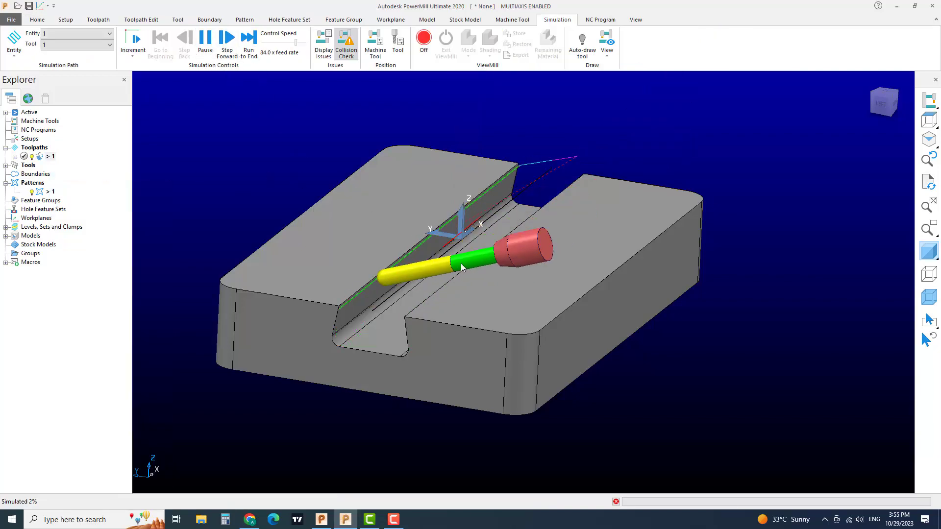
Step: Examine the tool's tilt along the slot walls and floor from the left side and from angled views during the simulation
left_click(879, 102)
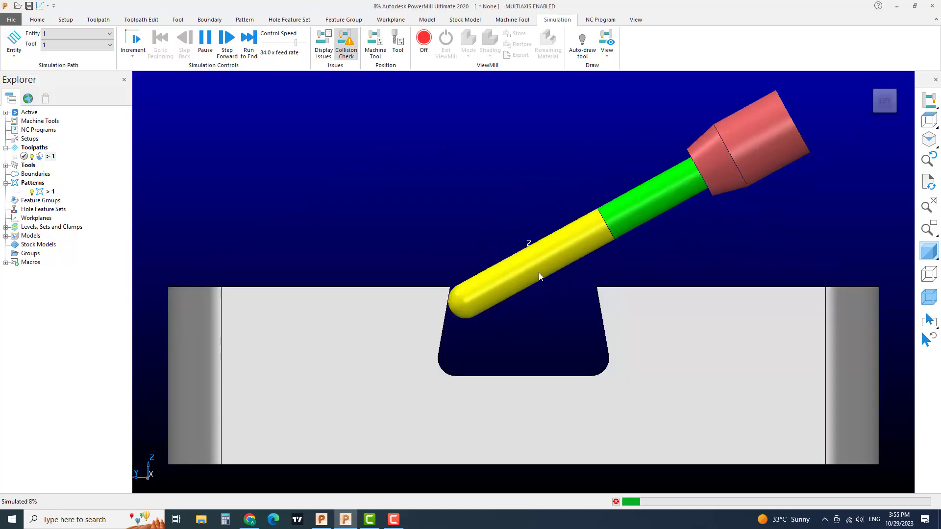
middle_click_drag(503, 279, 409, 342)
scroll(459, 342, "down", 3)
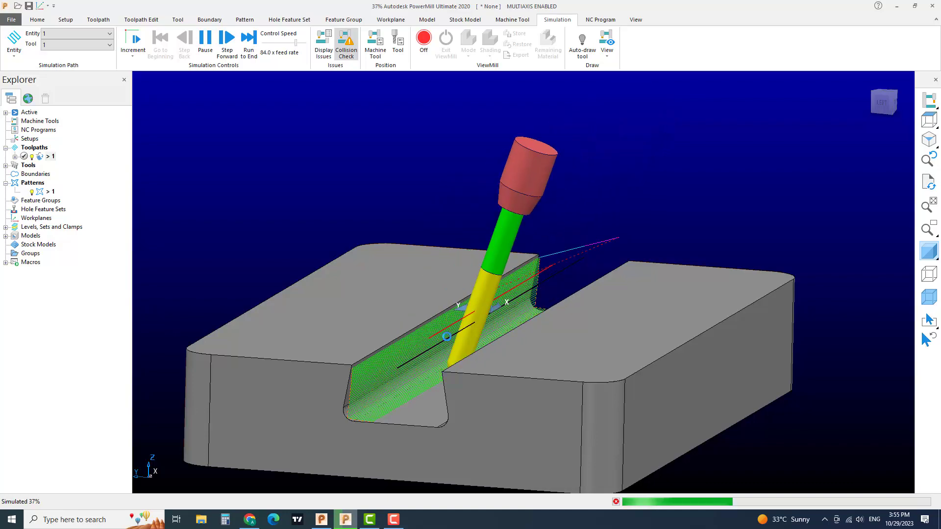
middle_click_drag(446, 337, 502, 309)
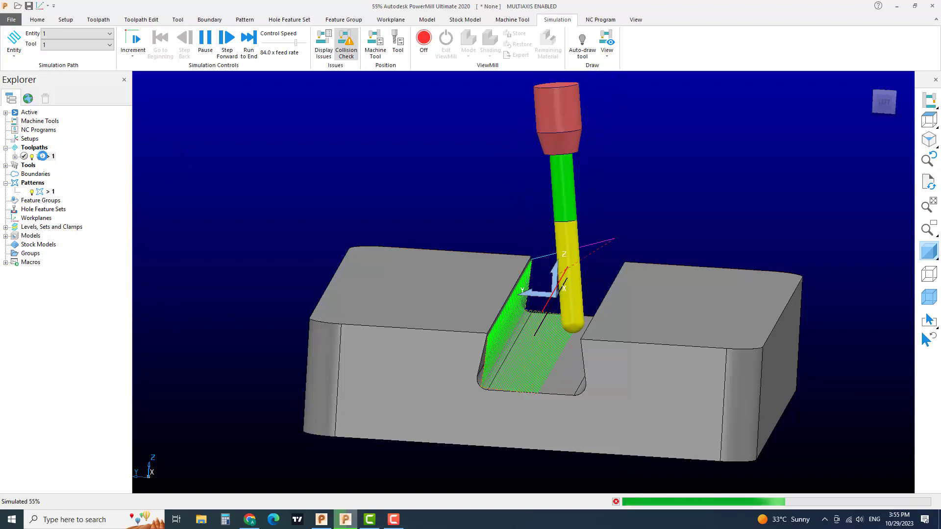
middle_click_drag(542, 287, 531, 212)
scroll(480, 303, "up", 3)
scroll(478, 298, "down", 3)
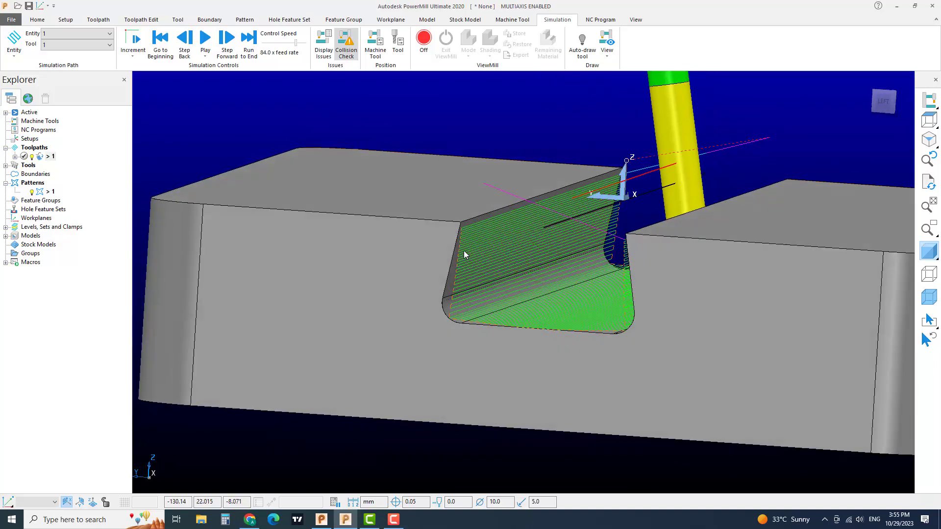
scroll(462, 284, "up", 3)
Step: Deactivate and hide toolpath 1, and examine the tool inside the bare slot from the left side and at an angle
double_click(39, 157)
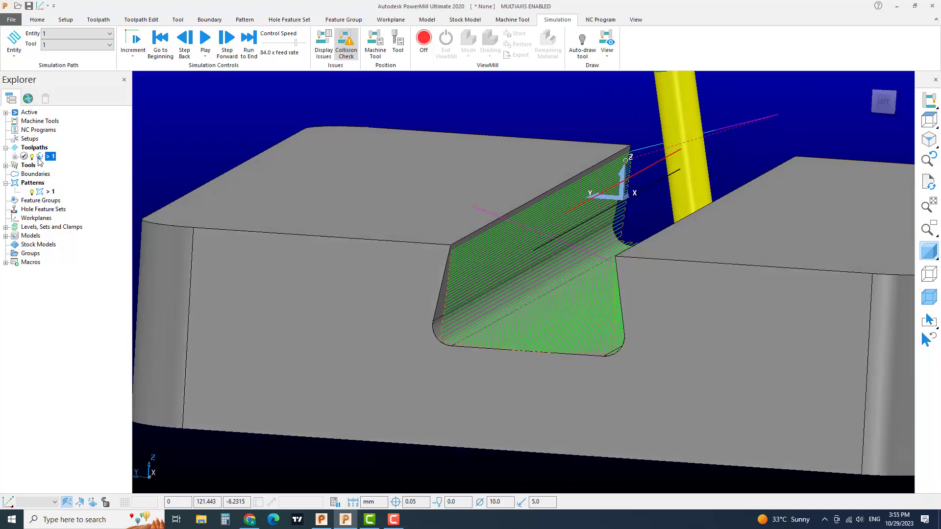
middle_click_drag(503, 294, 506, 263)
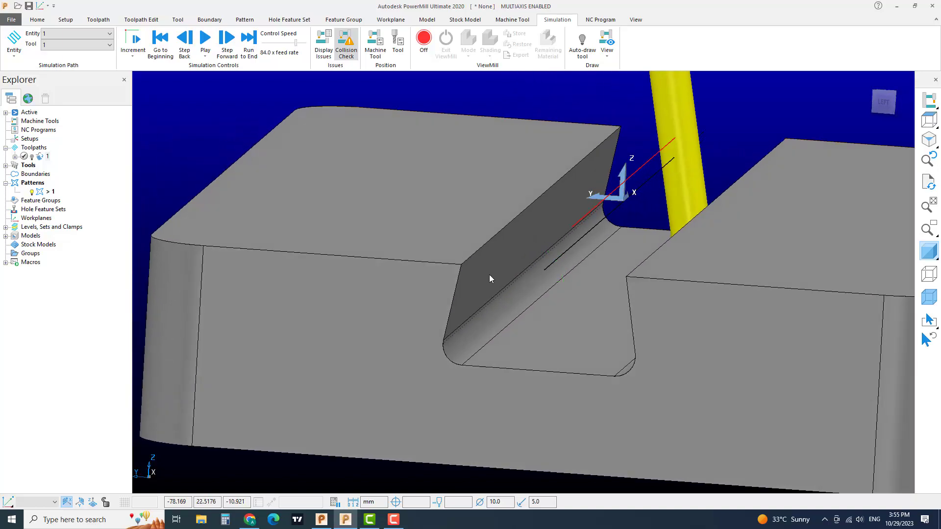
scroll(539, 264, "down", 3)
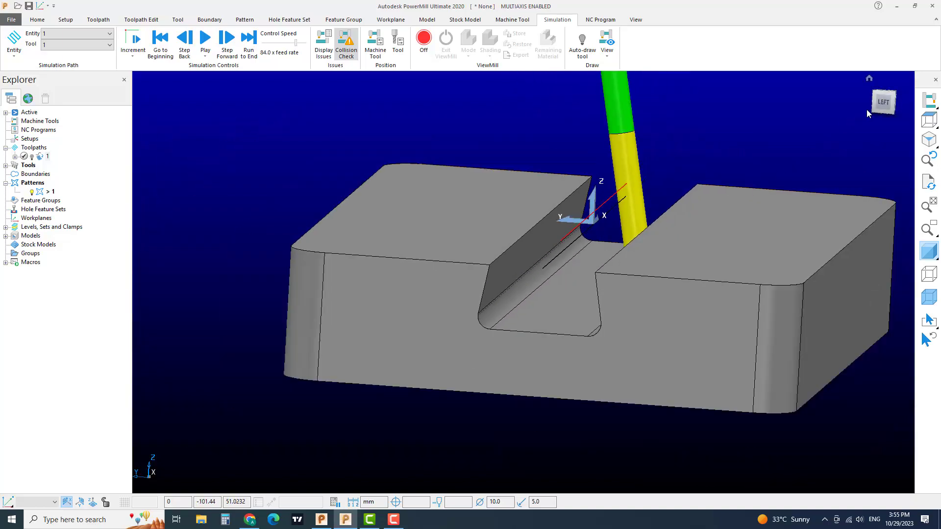
left_click(882, 104)
scroll(657, 224, "up", 2)
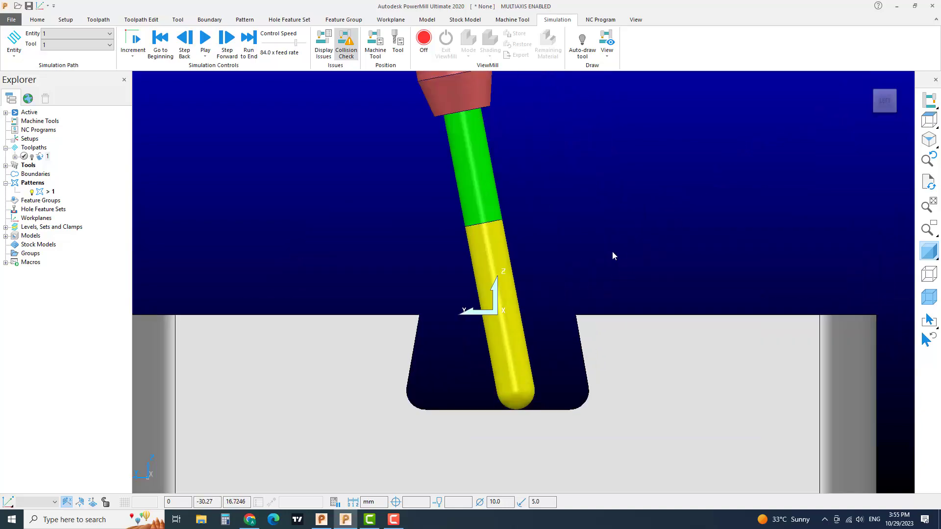
mouse_move(611, 250)
middle_mouse_down("shift")
mouse_move(605, 231)
mouse_move(561, 259)
mouse_move(445, 257)
mouse_move(613, 242)
mouse_move(613, 255)
middle_mouse_up("shift")
scroll(605, 231, "down", 2)
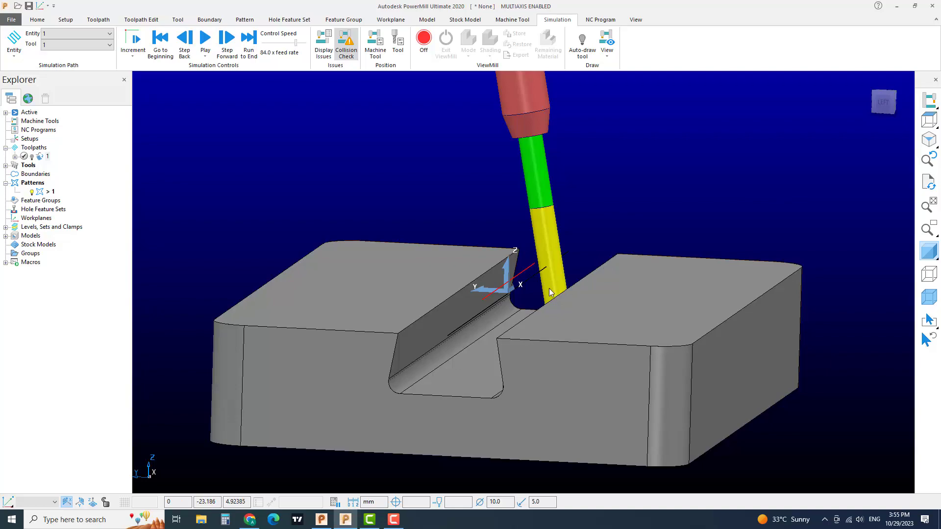
middle_click_drag(519, 295, 523, 279, "shift")
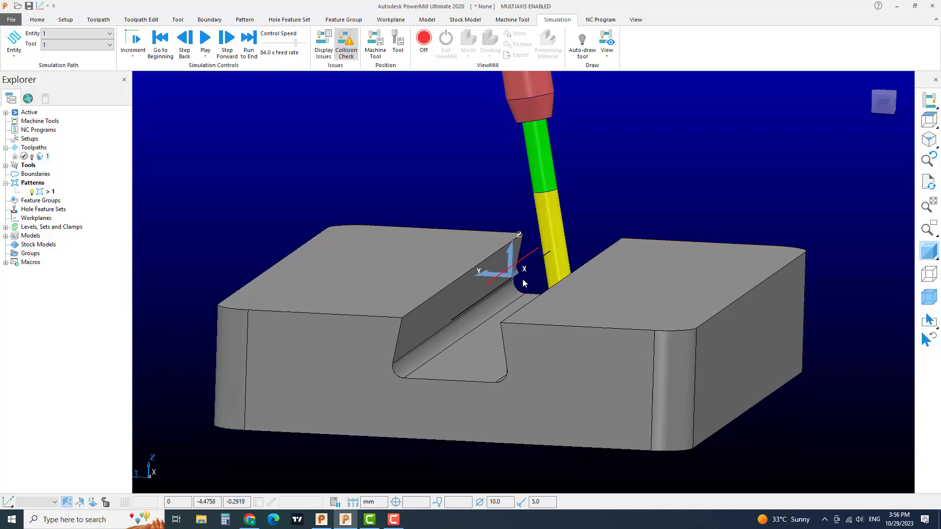
scroll(523, 286, "up", 3)
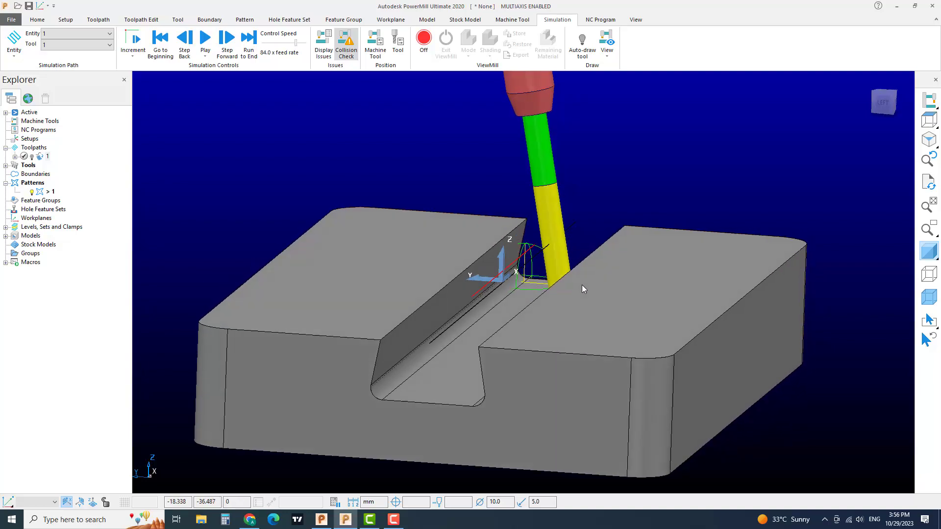
scroll(524, 284, "down", 3)
scroll(530, 268, "up", 2)
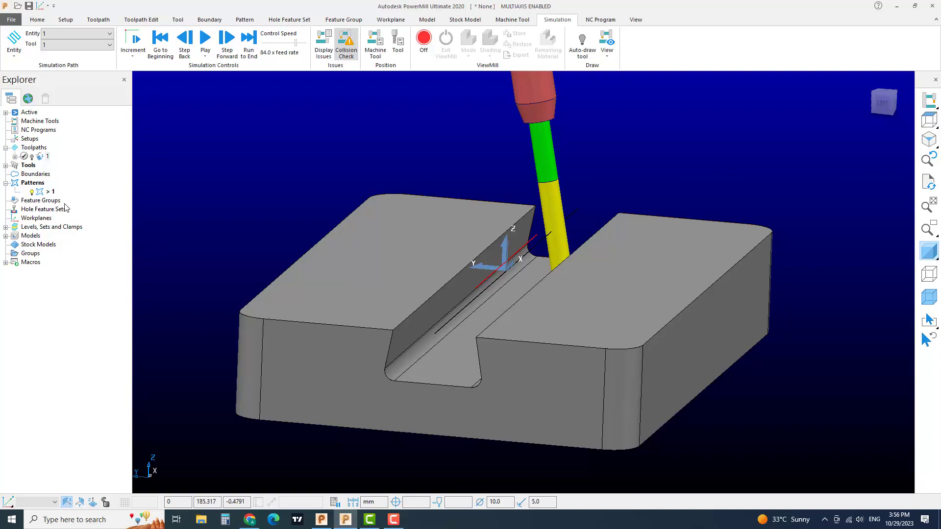
Step: Delete all toolpaths and all patterns from the project
right_click(34, 186)
left_click(109, 185)
right_click(40, 152)
left_click(127, 388)
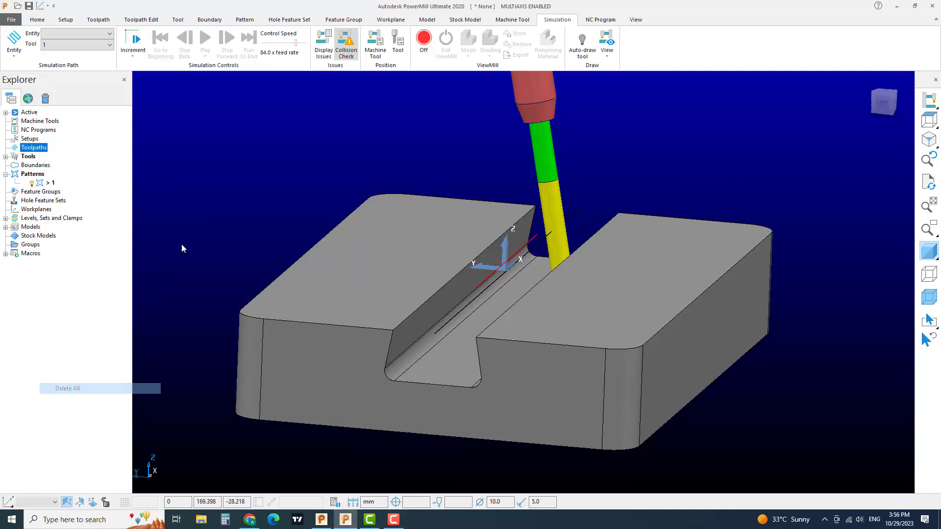
right_click(35, 174)
left_click(47, 320)
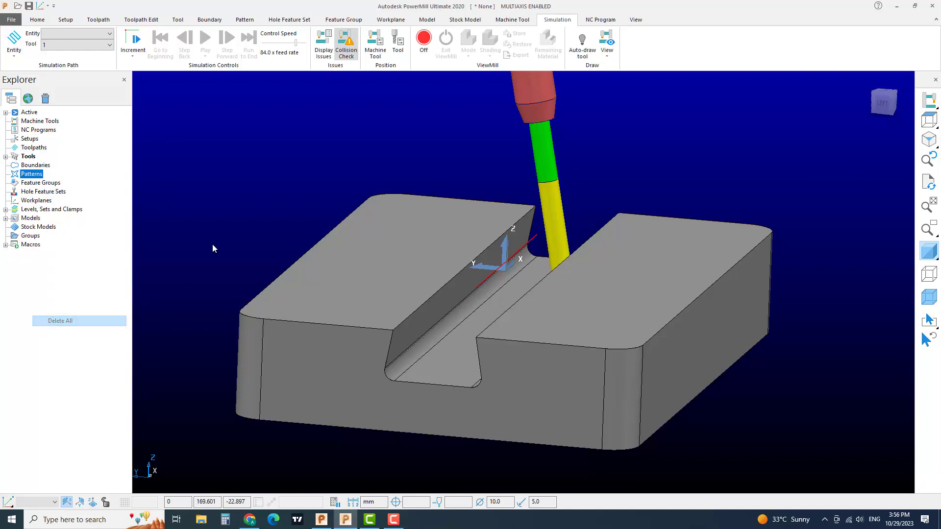
Step: Switch to PowerShape to examine the wireframe line above the slot, and compare it with the model in PowerMill
middle_click_drag(421, 235, 434, 220, "shift")
left_click(419, 240)
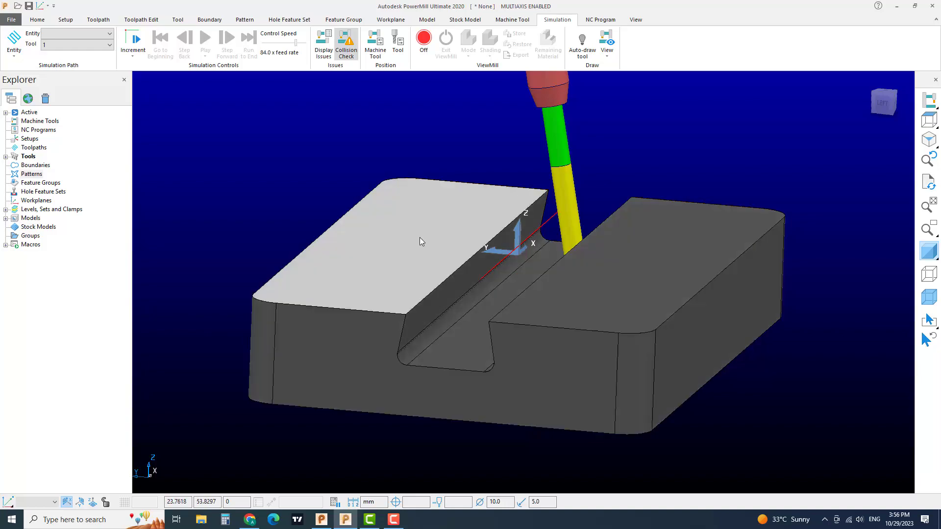
key("alt+Tab")
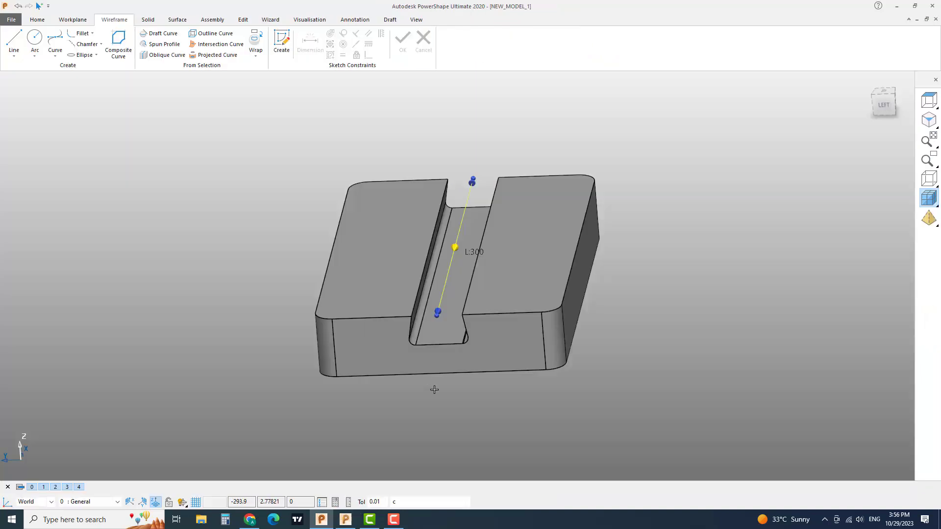
middle_click_drag(646, 369, 562, 384)
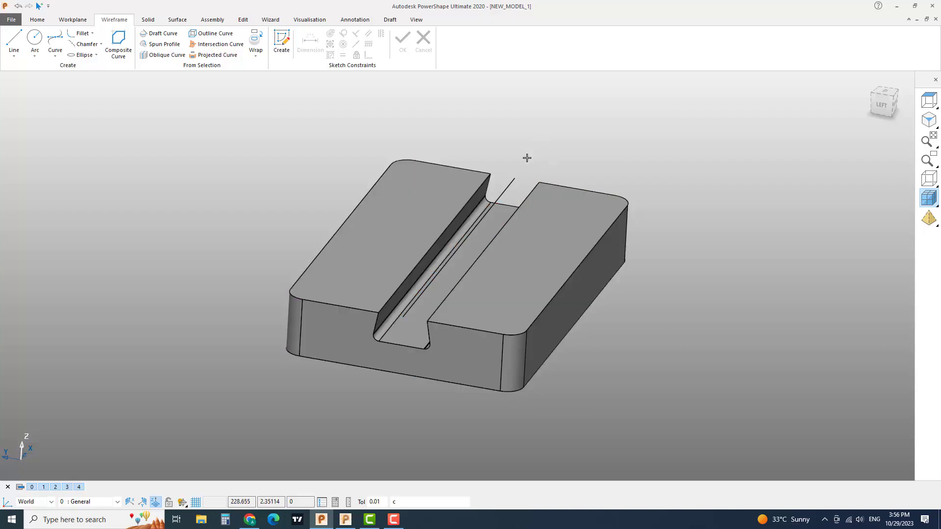
left_click(346, 520)
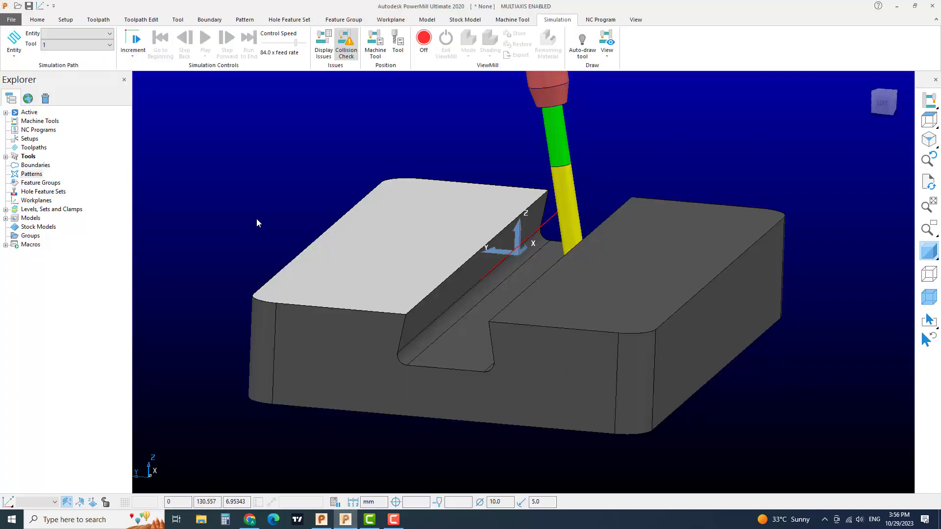
middle_click_drag(357, 218, 470, 271)
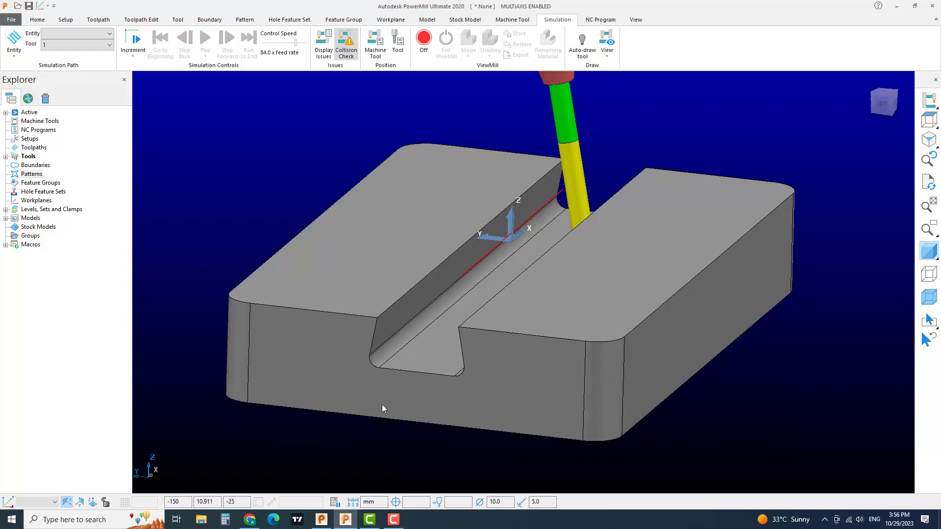
Step: Switch to PowerShape, copy the straight wireframe line running along the slot, and return to PowerMill
left_click(321, 520)
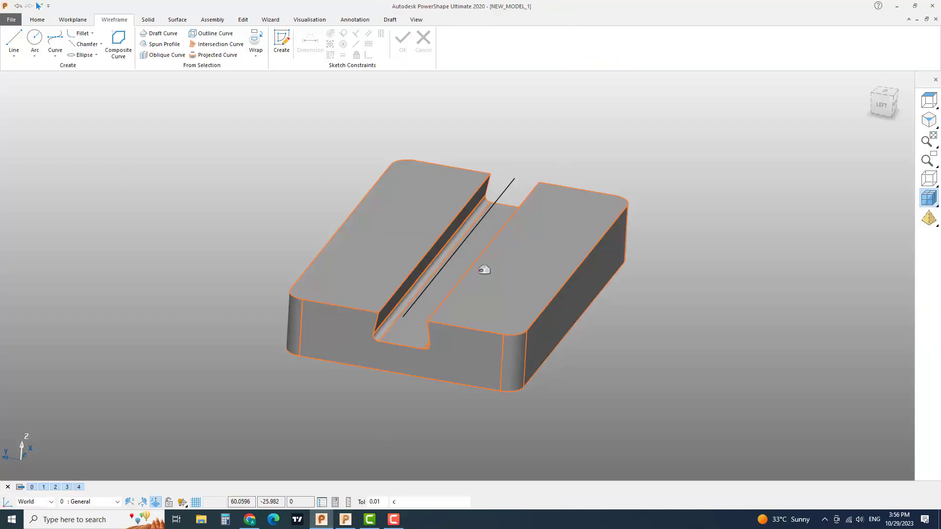
middle_click_drag(483, 269, 489, 241)
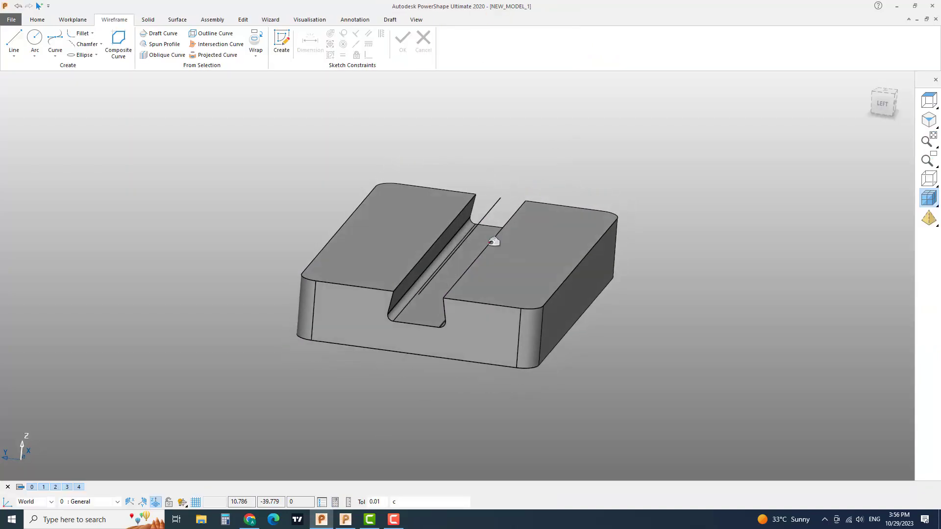
left_click(497, 201)
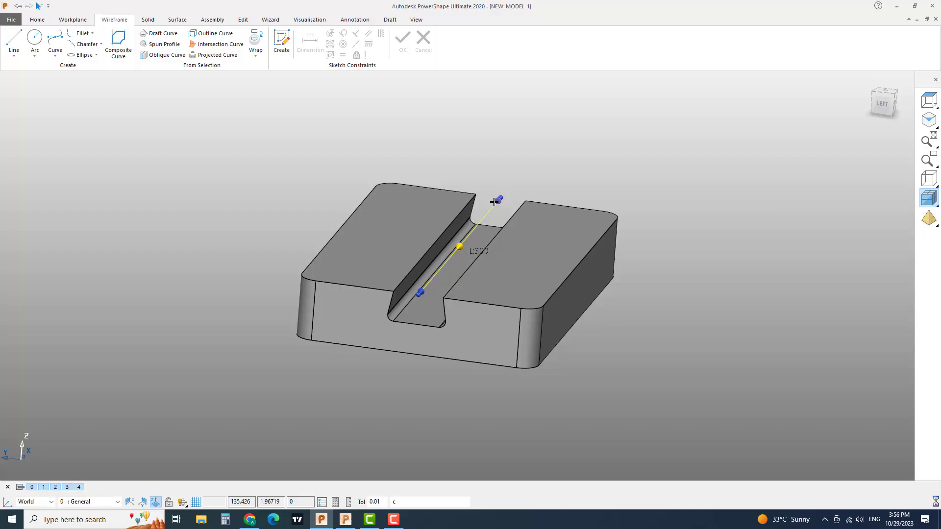
left_click(345, 519)
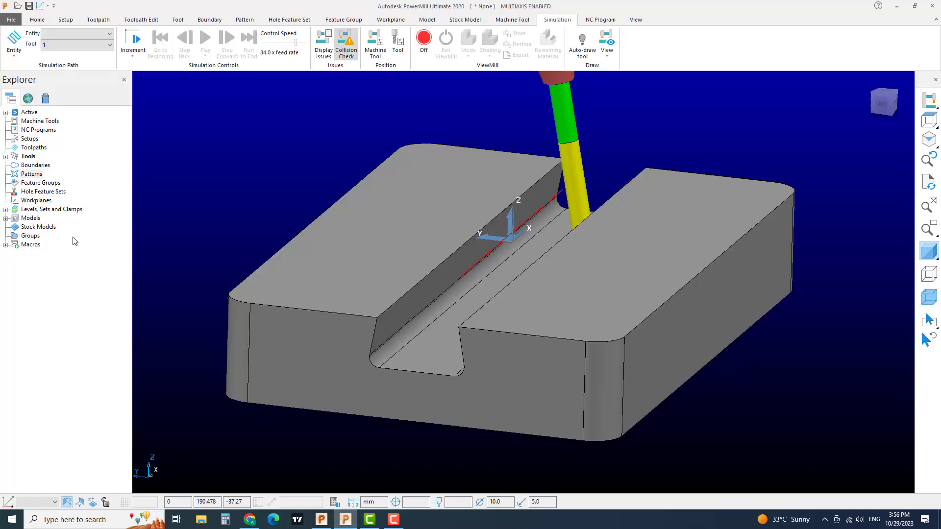
Step: Create a new pattern and paste the copied line into it
right_click(33, 174)
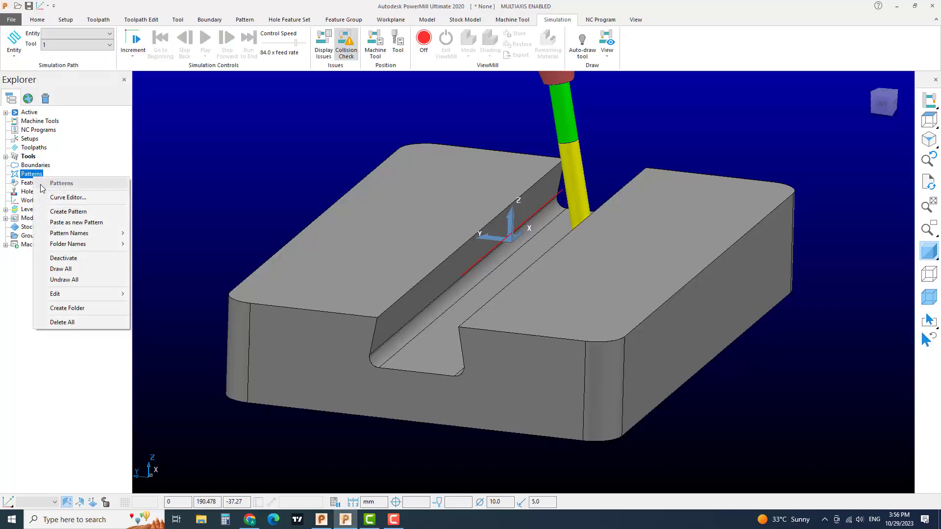
left_click(76, 215)
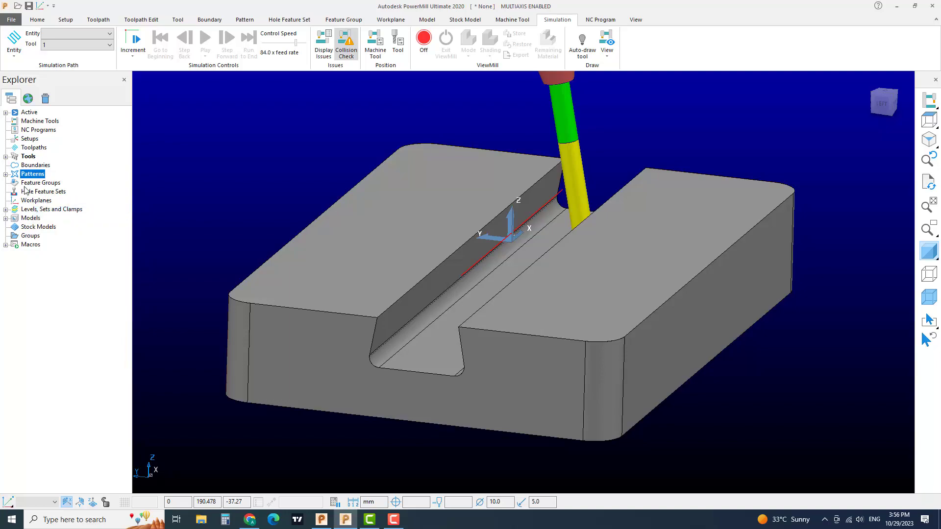
left_click(6, 174)
right_click(47, 183)
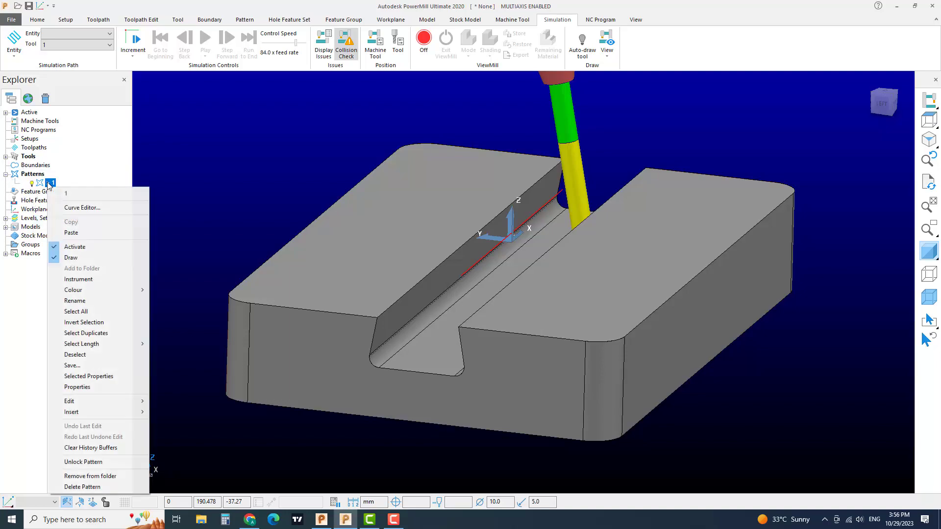
left_click(71, 232)
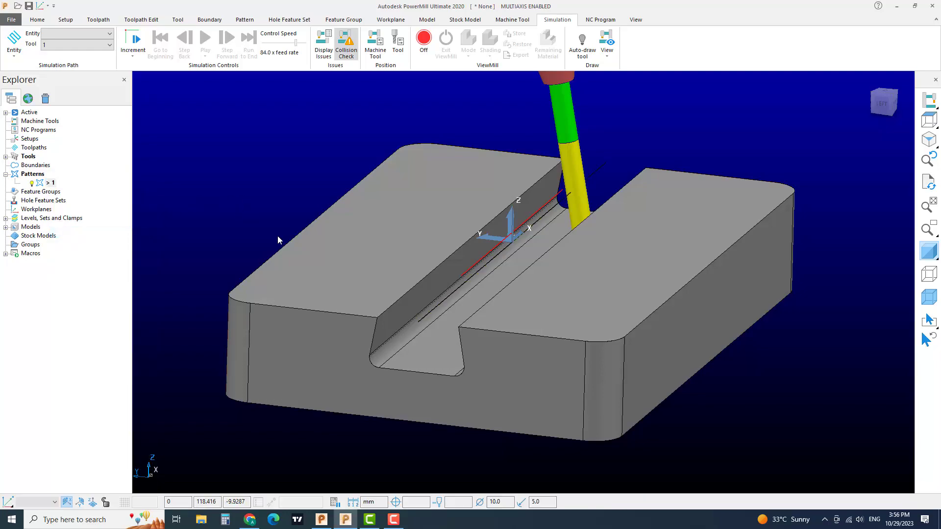
middle_click_drag(278, 240, 347, 231)
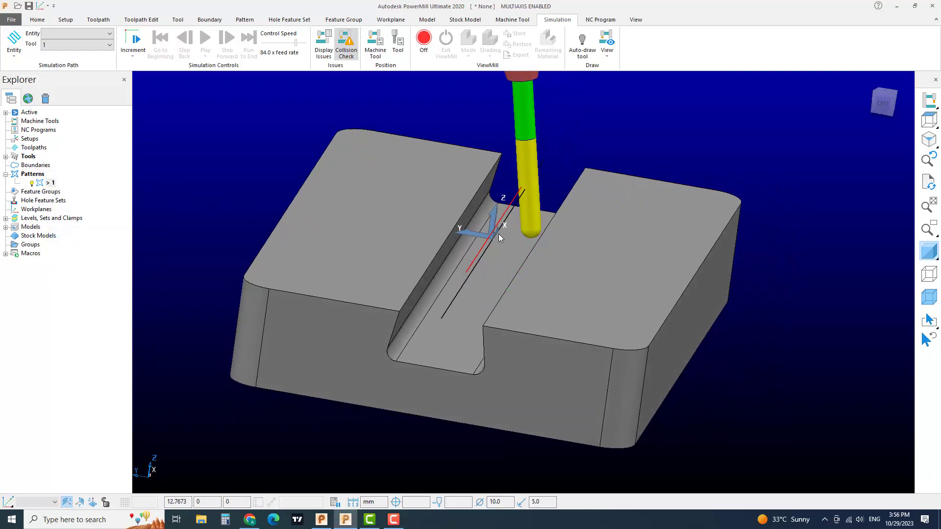
Step: Start a new toolpath with the Projection Curve Finishing strategy
middle_click_drag(496, 251, 516, 229)
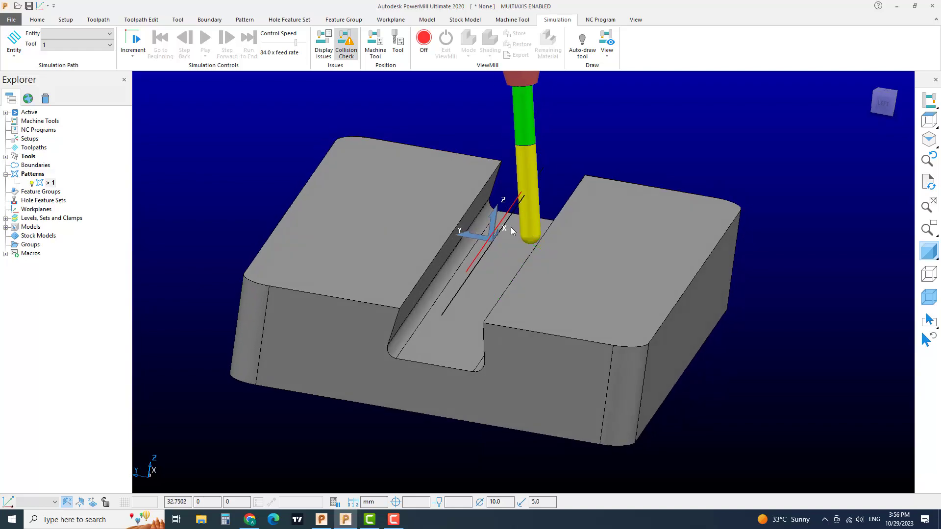
scroll(497, 242, "up", 2)
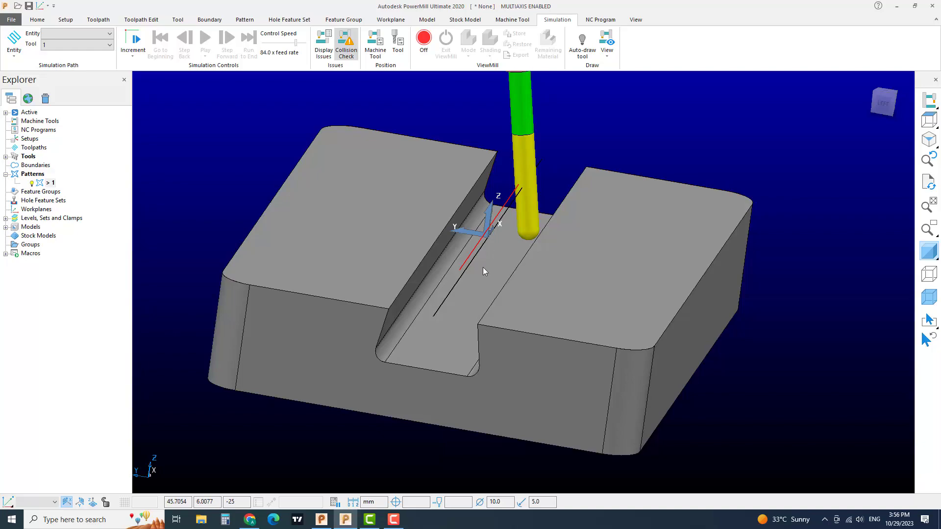
middle_click_drag(480, 271, 457, 263)
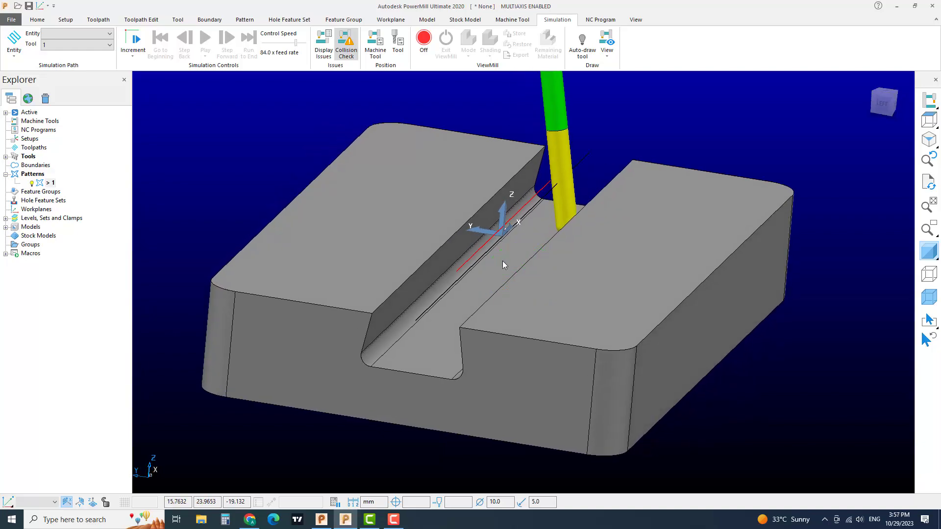
scroll(492, 270, "down", 2)
scroll(492, 269, "up", 1)
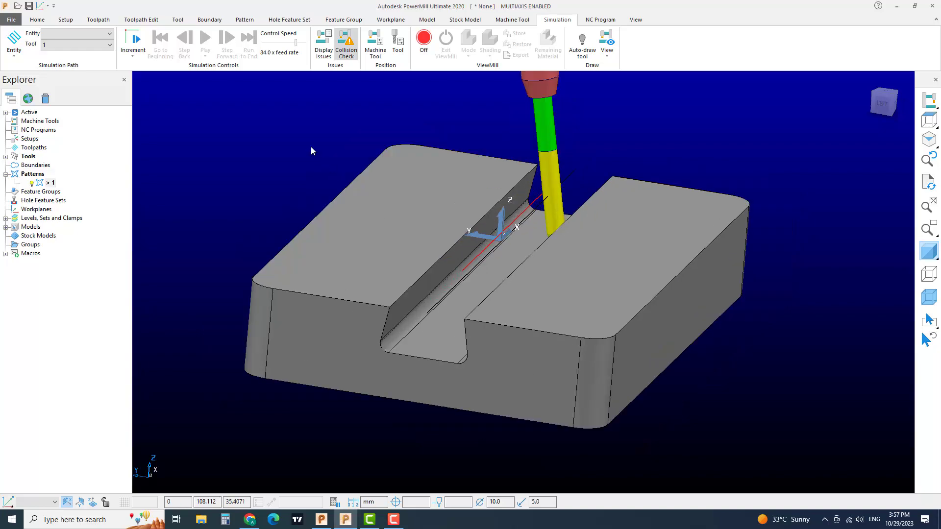
left_click(37, 19)
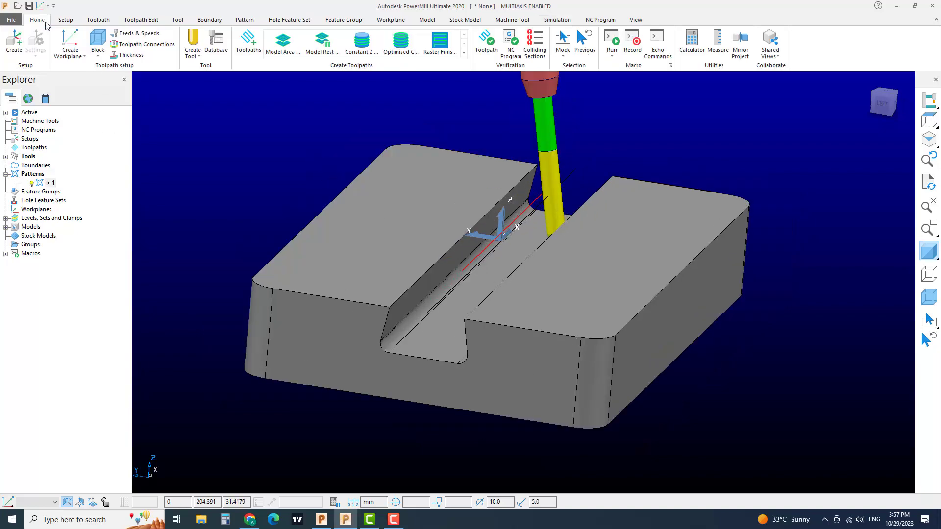
left_click(245, 58)
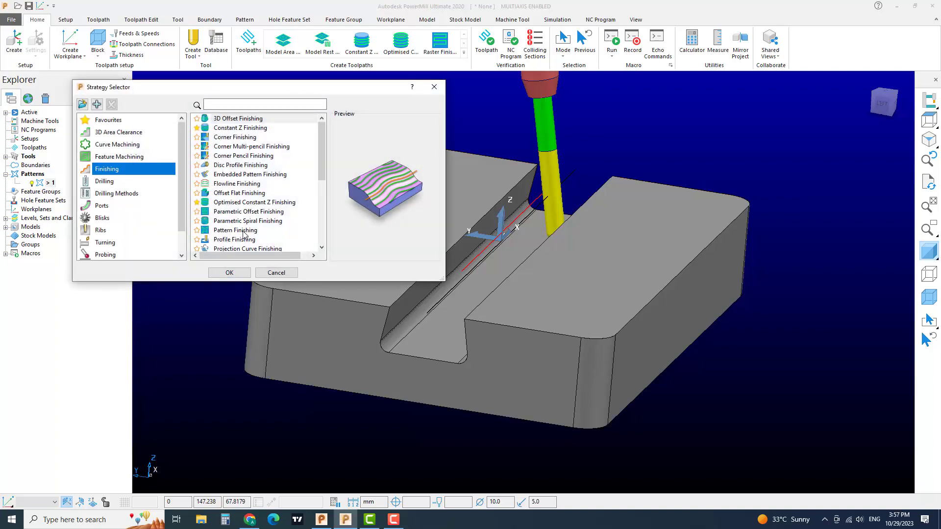
scroll(243, 234, "down", 2)
left_click(250, 194)
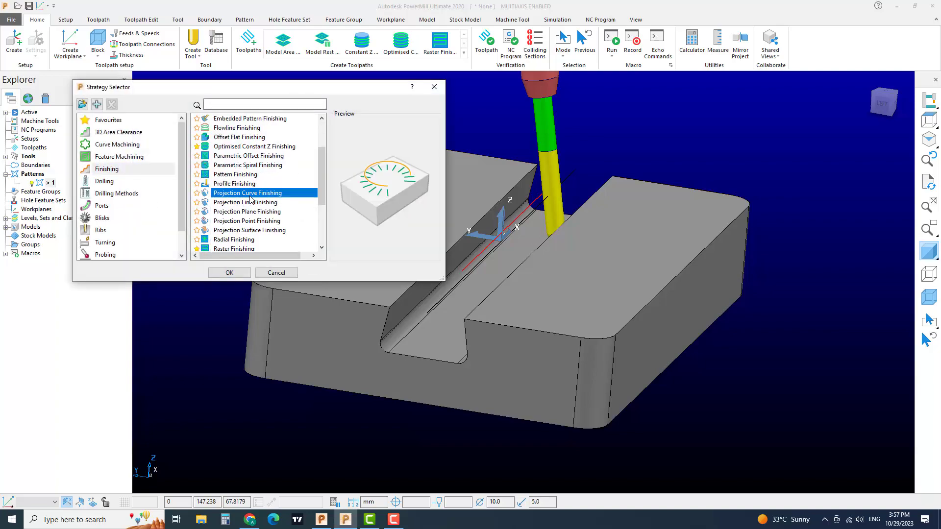
left_click(241, 273)
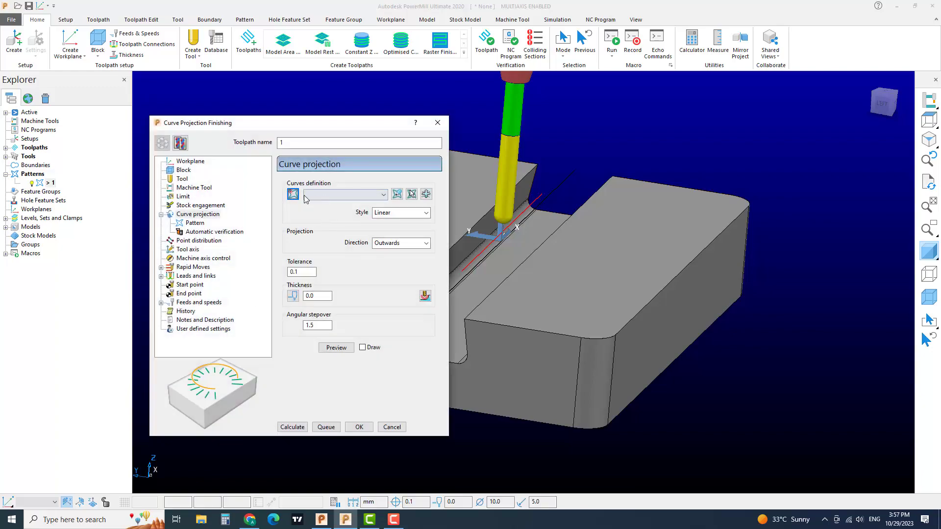
Step: Choose pattern 1 as the projection curve, with Linear style and Outwards projection direction
left_click(339, 195)
left_click(323, 204)
left_click_drag(274, 123, 221, 113)
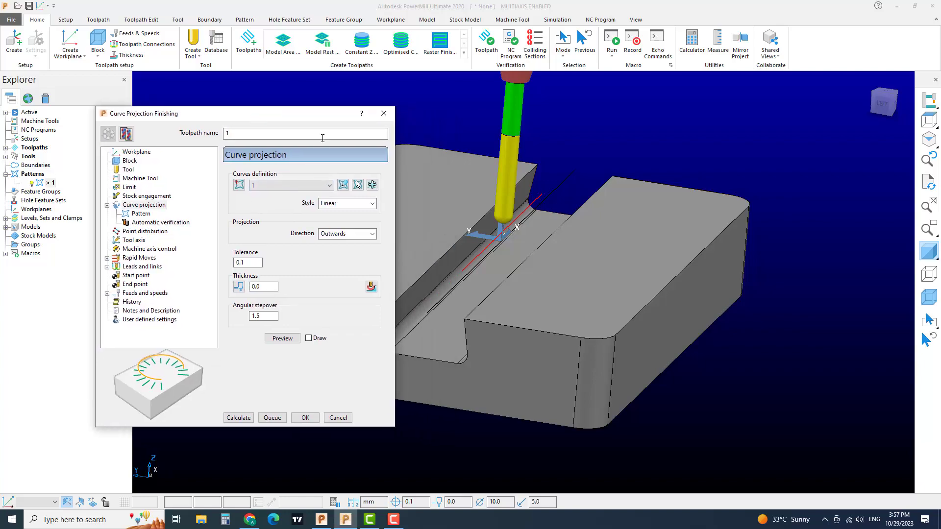
middle_click_drag(519, 198, 595, 193, "shift")
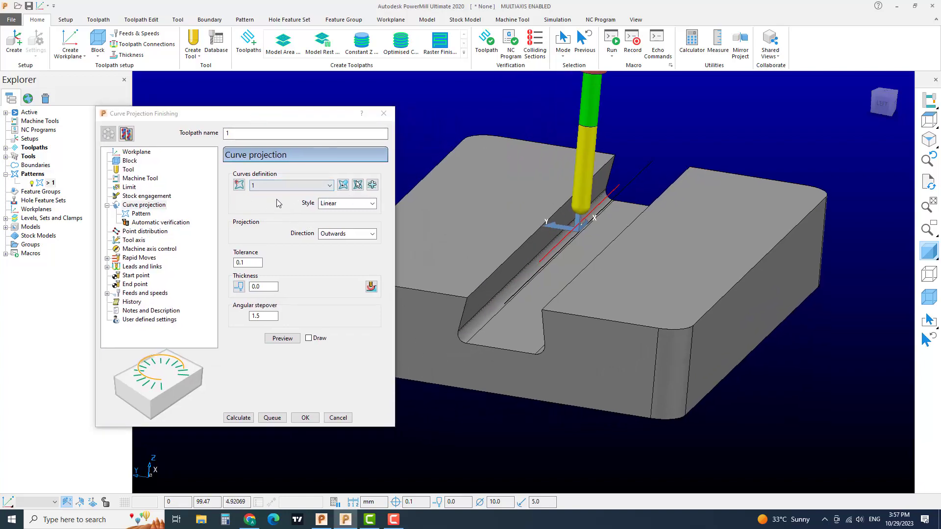
left_click(343, 203)
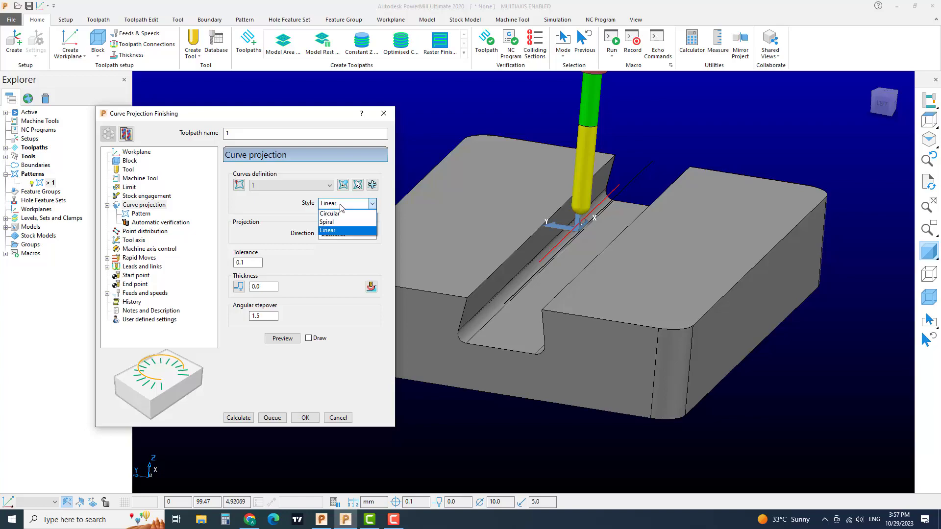
left_click(344, 235)
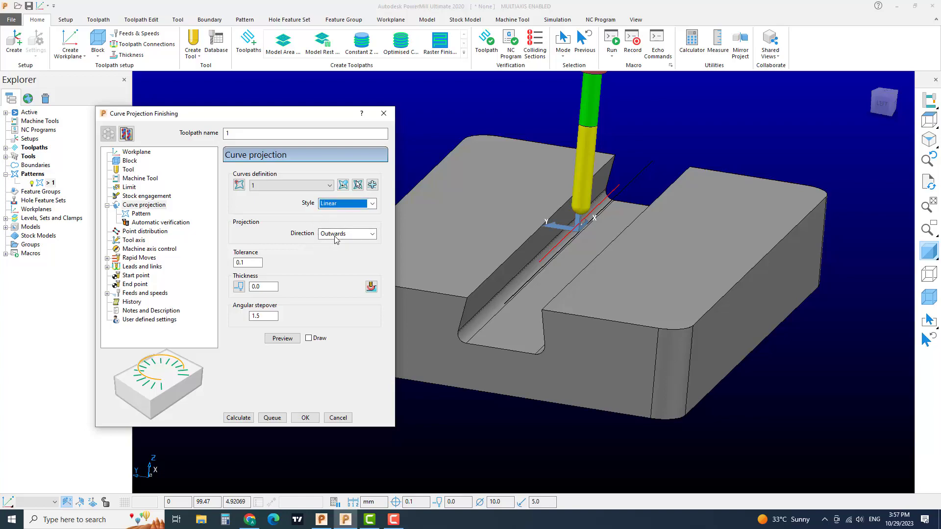
left_click(336, 240)
left_click(334, 252)
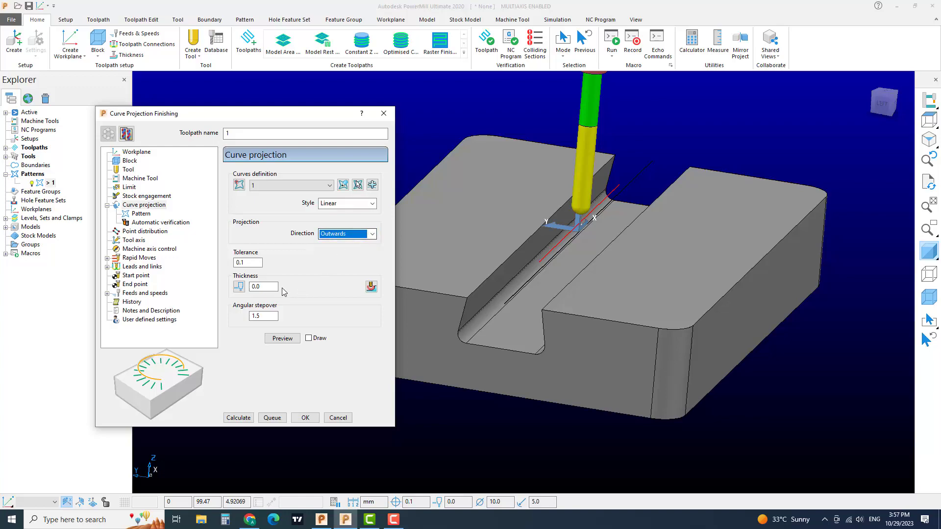
Step: Set the curve projection's tolerance to 0.05 and its angular stepover to 1
key("Tab")
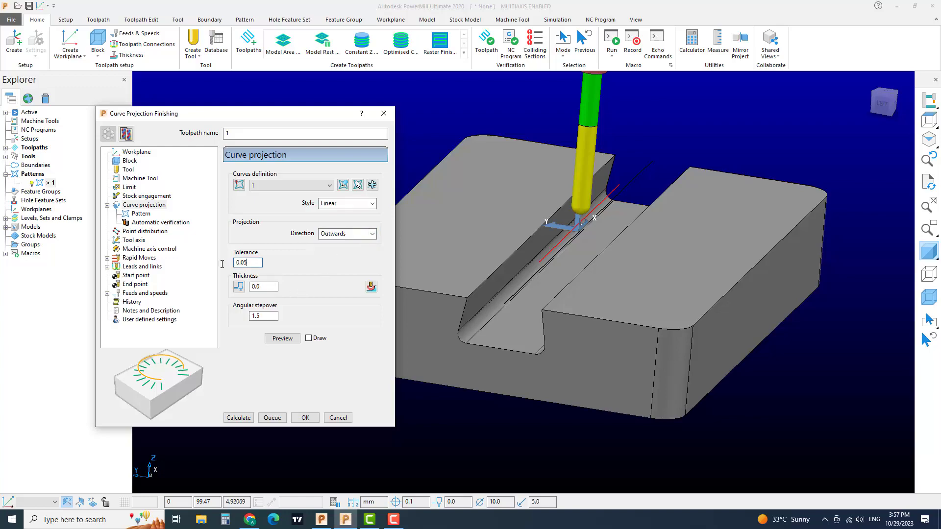
key("Return")
left_click(275, 317)
type("1")
key("Return")
Step: Set the toolpath's pattern to Linear style and Two way ordering, and check the start and end azimuth angles
left_click(148, 218)
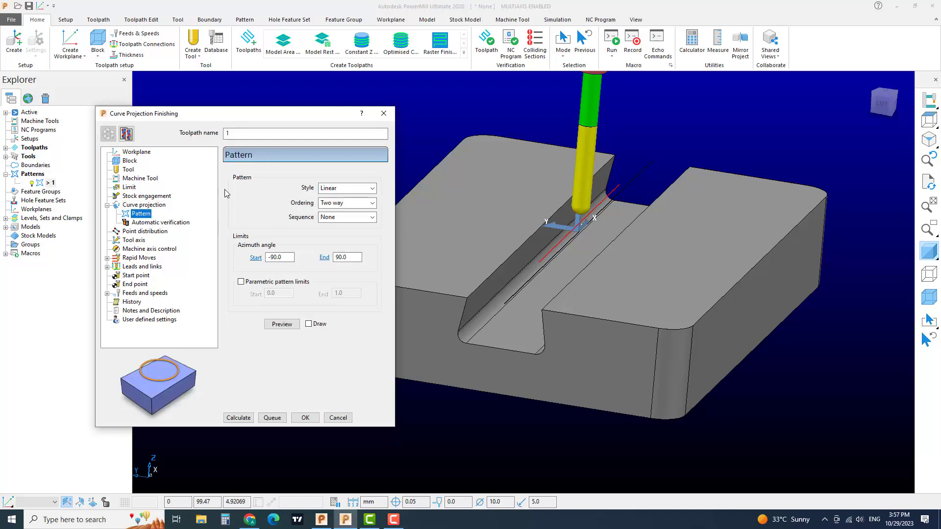
left_click(346, 190)
left_click(346, 193)
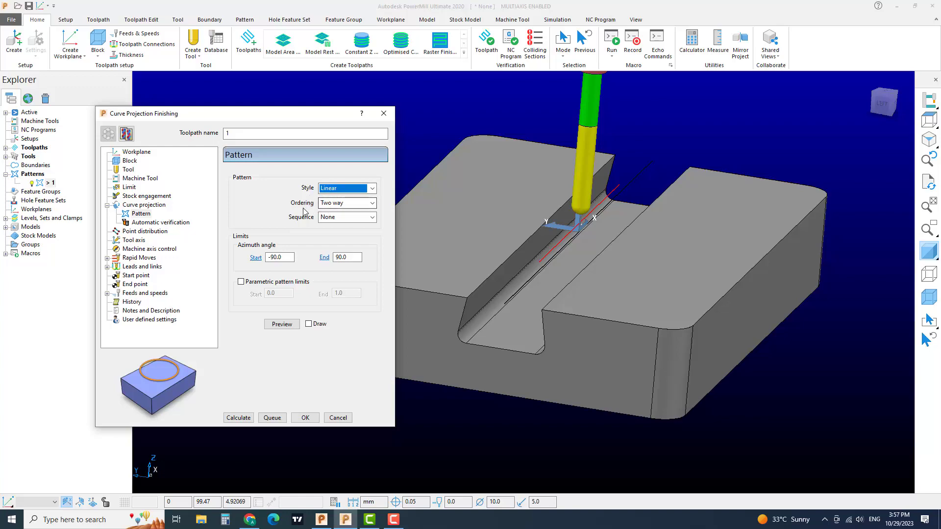
left_click(347, 203)
left_click(343, 220)
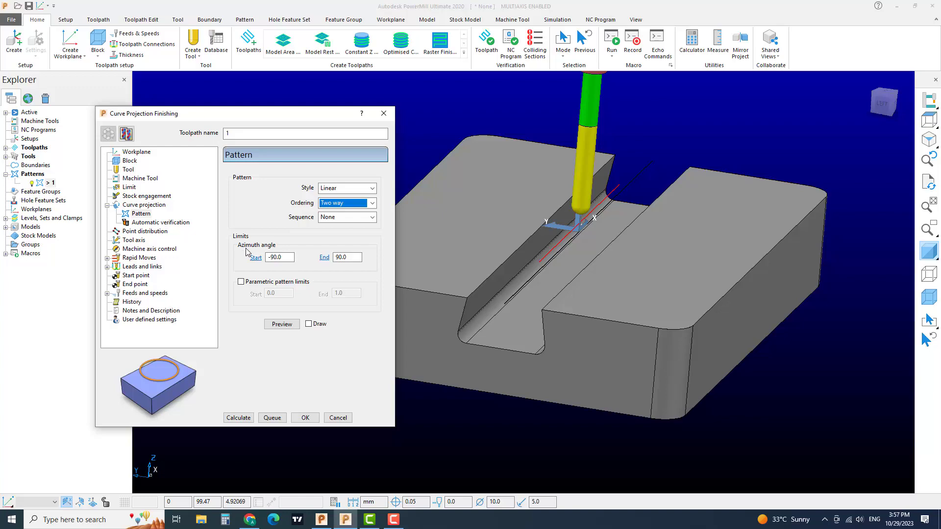
left_click(264, 257)
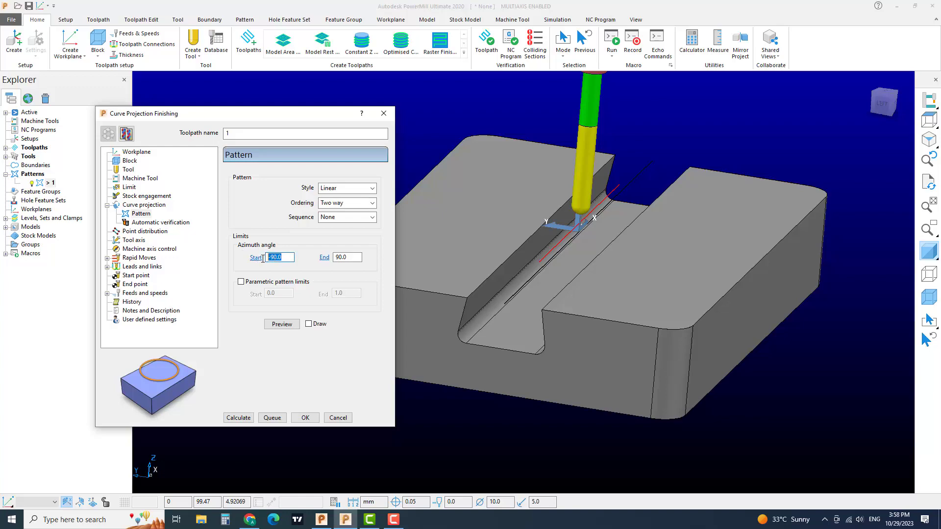
left_click(327, 259)
Step: Set the tool axis to Vertical and calculate the curve projection toolpath
left_click(139, 242)
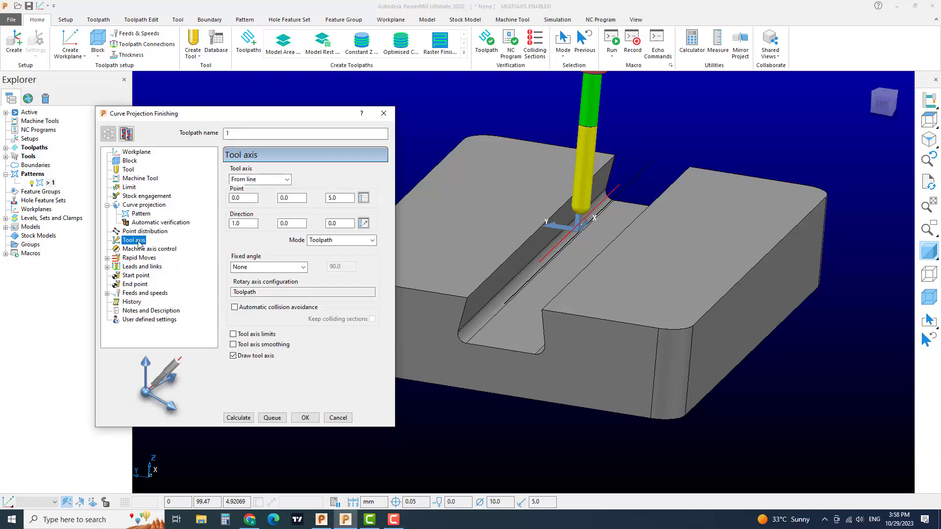
left_click(260, 179)
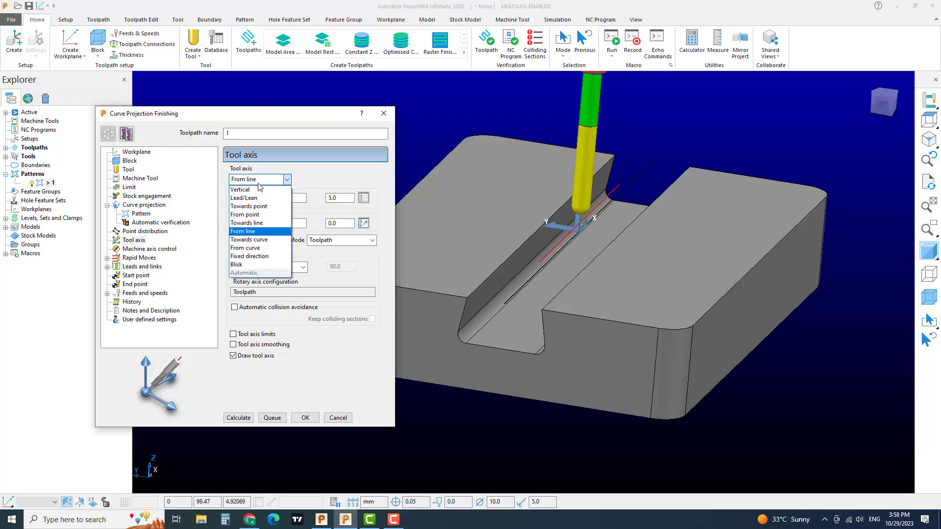
left_click(252, 188)
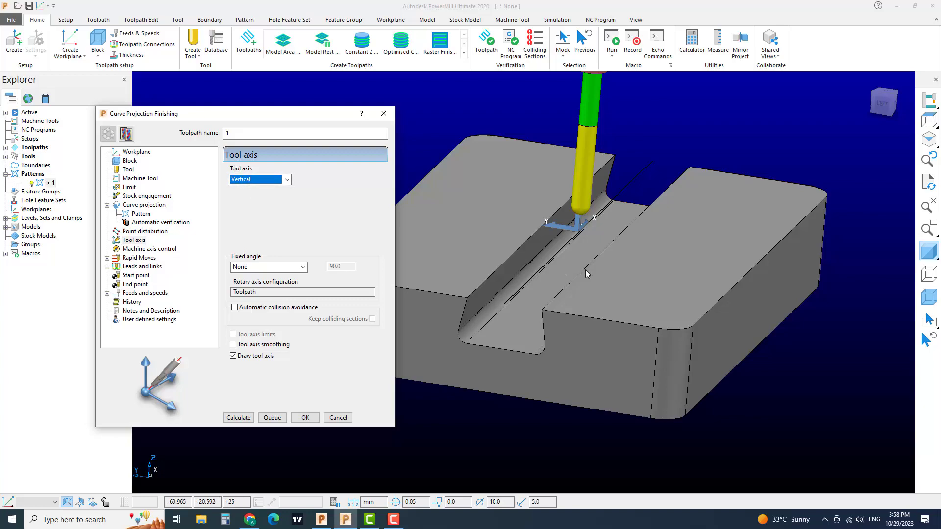
middle_click_drag(585, 269, 616, 259, "shift")
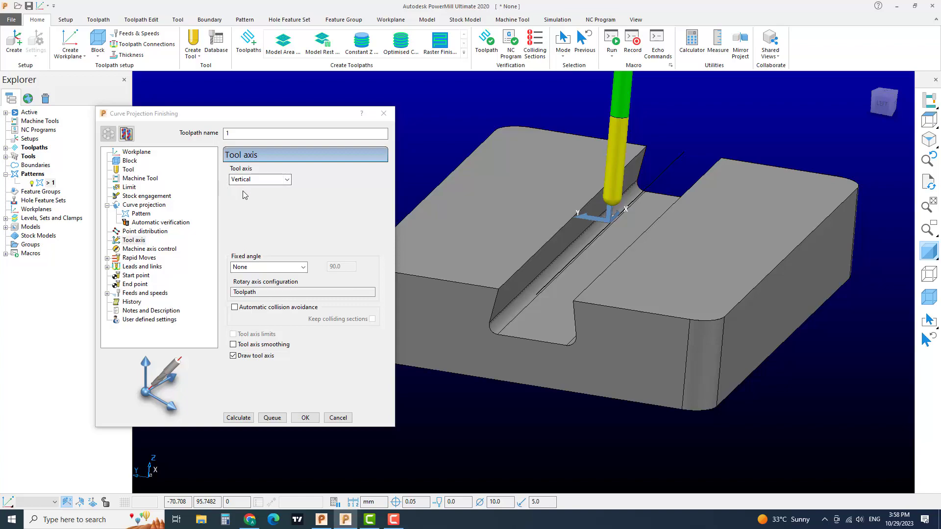
left_click(357, 377)
key("Return")
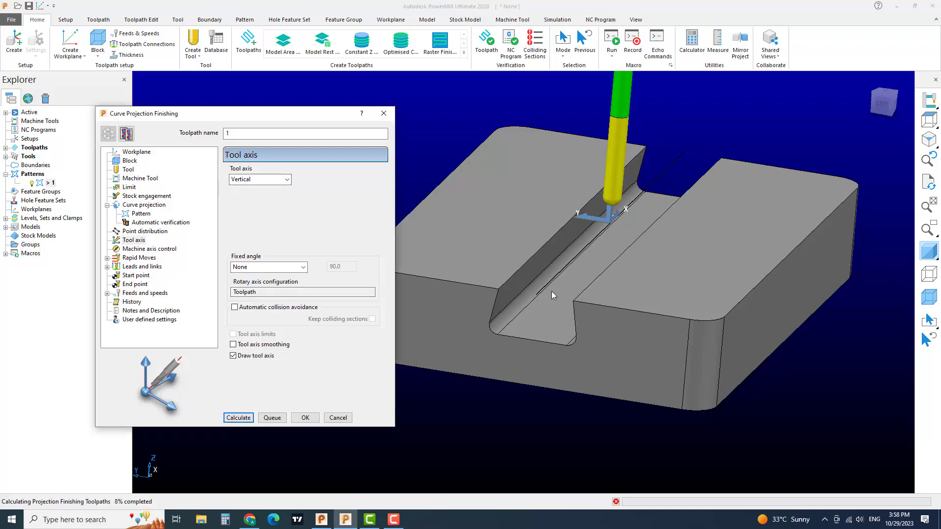
Step: Examine the calculated toolpath end-on and at an angle, comparing its passes with the slot's undercut walls
middle_click_drag(557, 307, 684, 239)
left_click(886, 103)
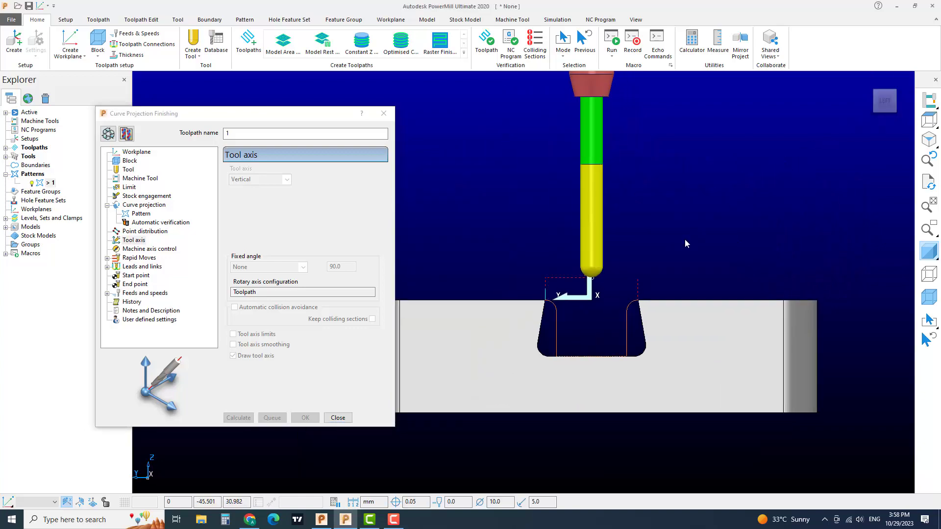
scroll(627, 306, "up", 3)
middle_click_drag(618, 333, 642, 281, "shift")
scroll(591, 301, "down", 3)
scroll(610, 310, "up", 3)
left_click(883, 104)
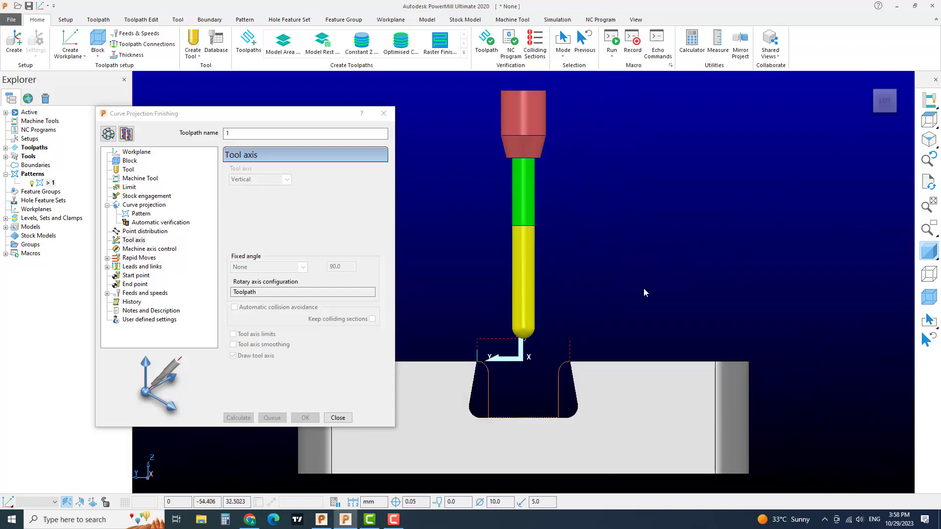
scroll(604, 240, "up", 2)
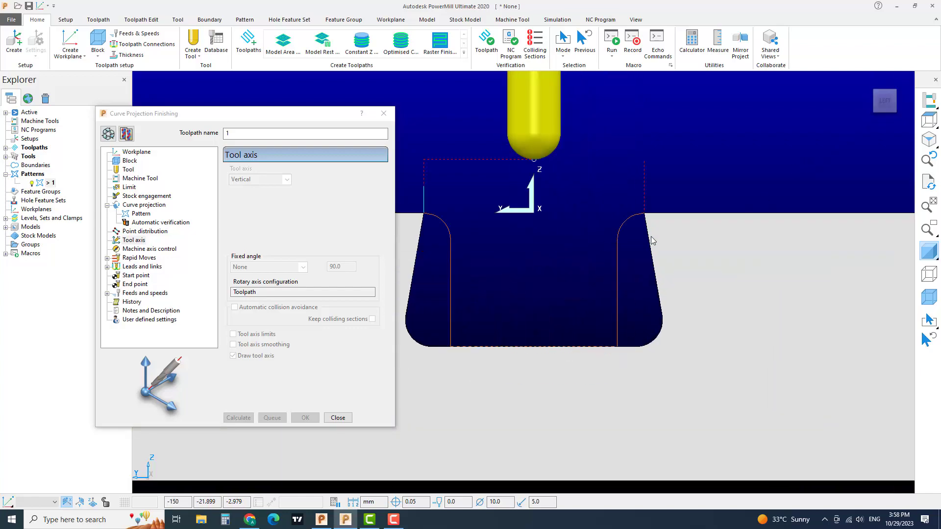
middle_click_drag(460, 236, 721, 239)
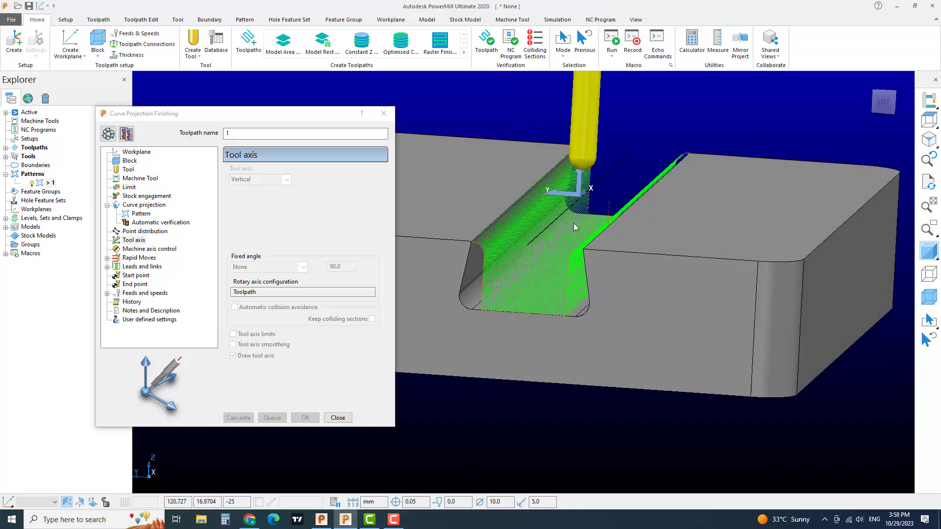
middle_click_drag(563, 241, 571, 257, "shift")
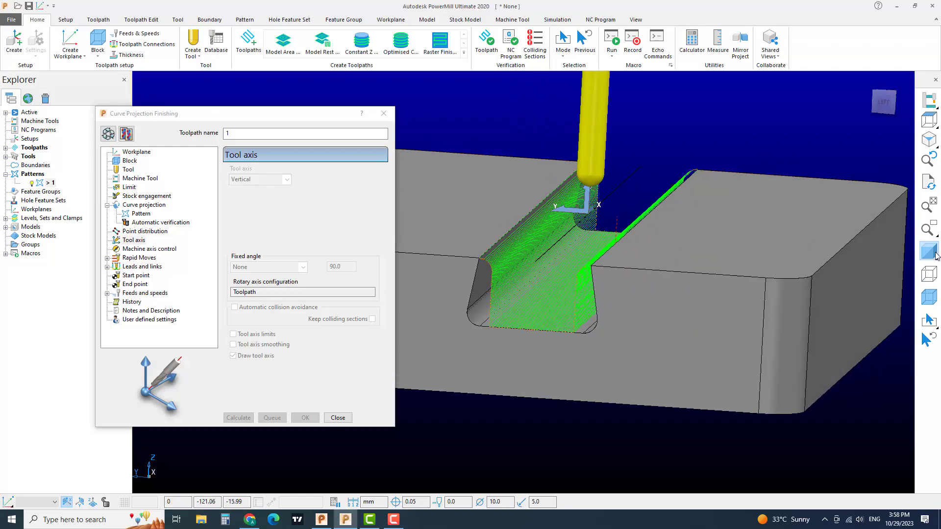
Step: Shade the model in red and green to examine the slot walls against the toolpath, and restore plain shading
mouse_move(934, 252)
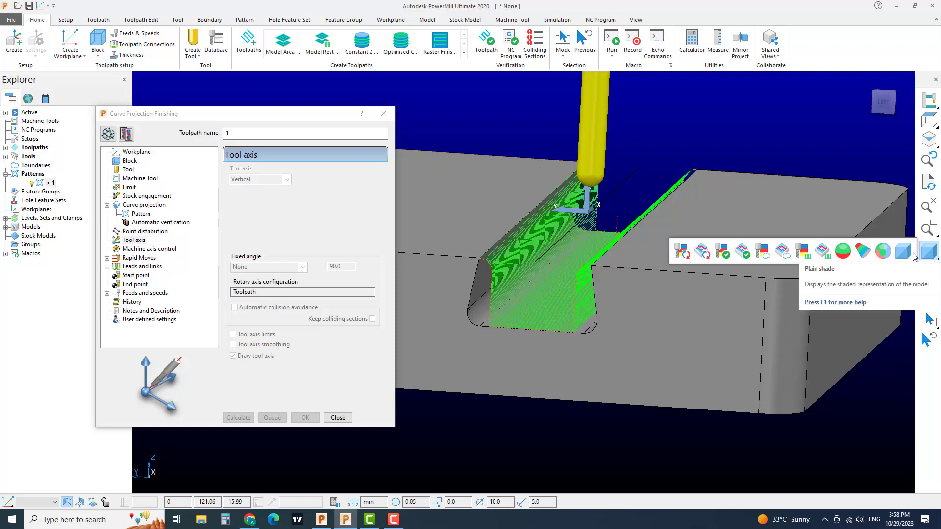
left_click(847, 254)
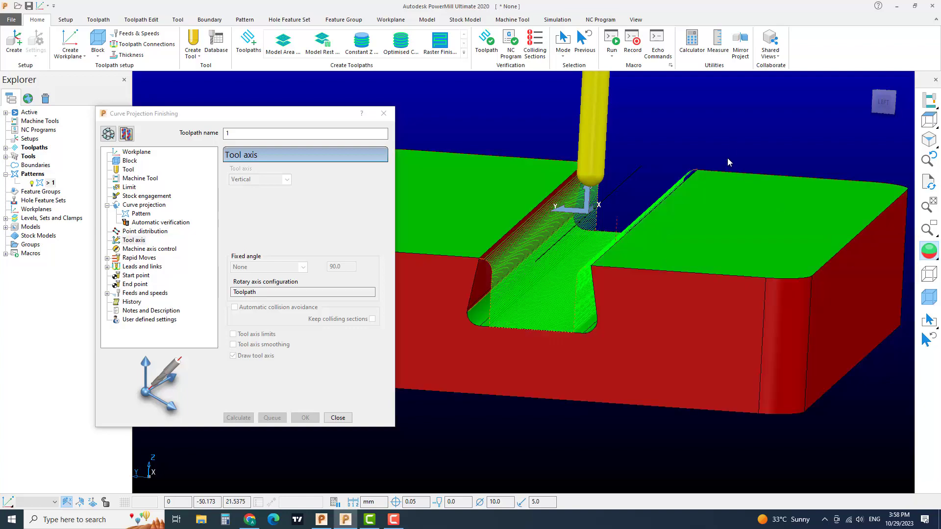
mouse_move(626, 240)
middle_mouse_down()
mouse_move(596, 269)
mouse_move(654, 267)
mouse_move(613, 257)
middle_mouse_up()
scroll(687, 298, "up", 3)
middle_click_drag(687, 298, 625, 293)
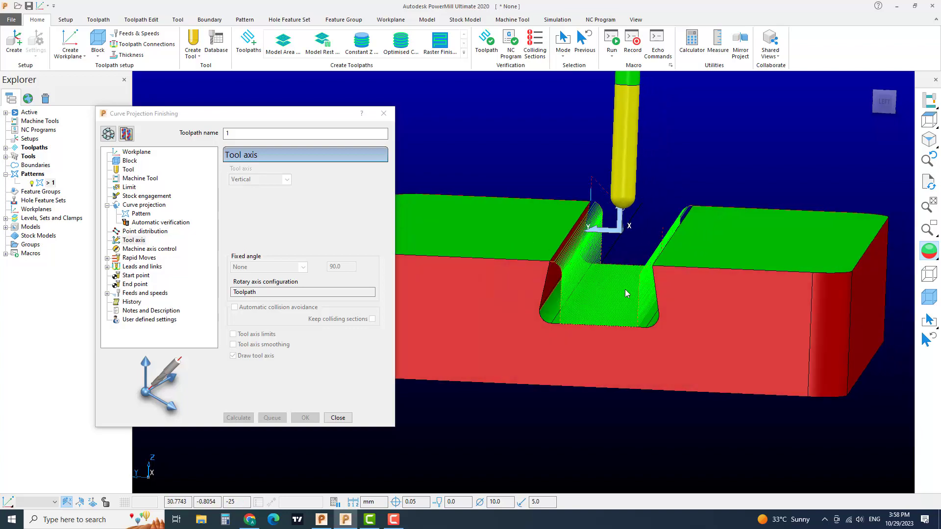
scroll(625, 290, "up", 3)
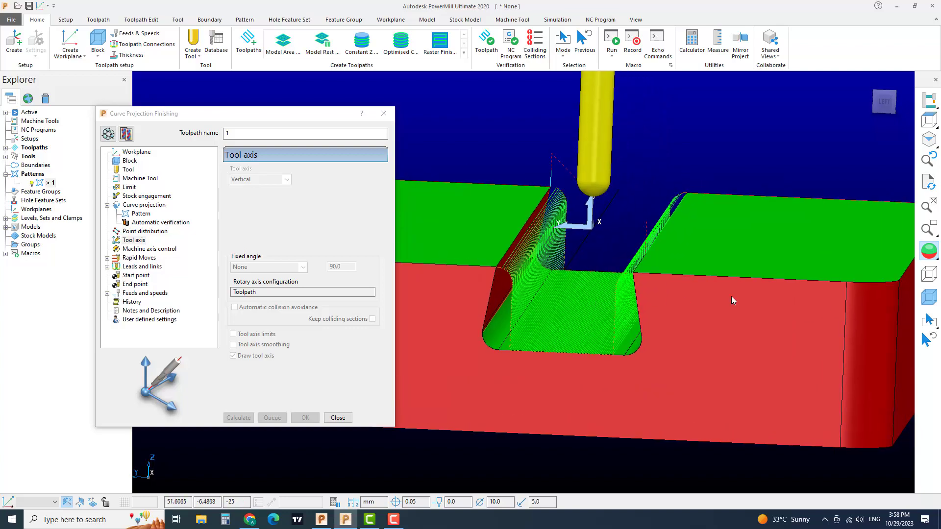
mouse_move(923, 251)
left_click(903, 252)
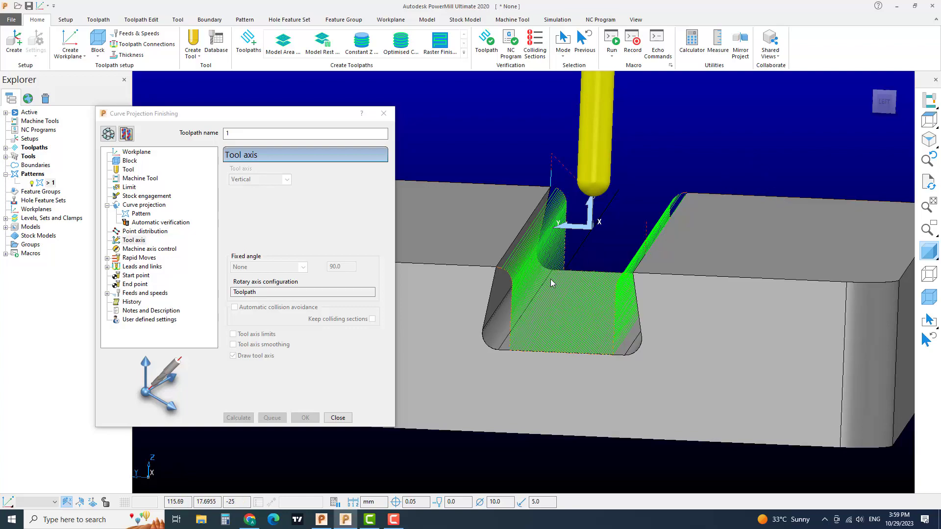
scroll(551, 283, "down", 3)
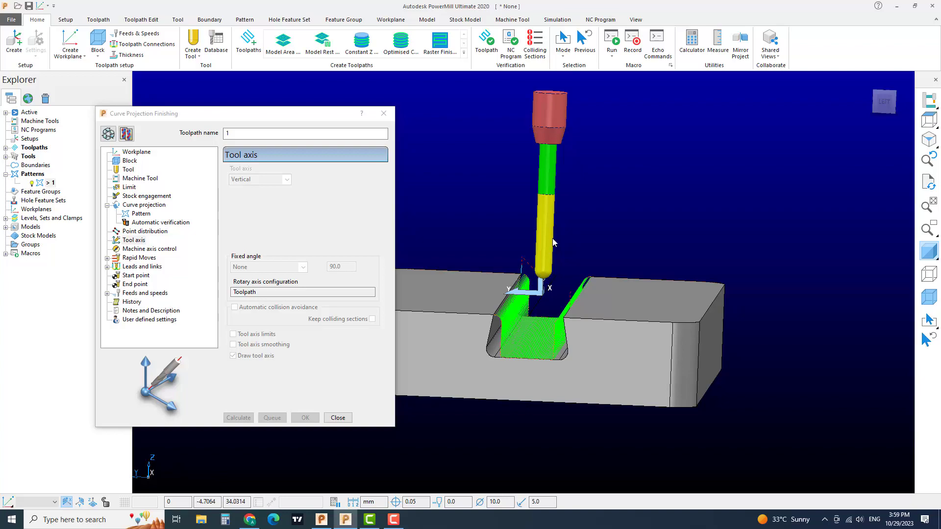
scroll(561, 320, "up", 5)
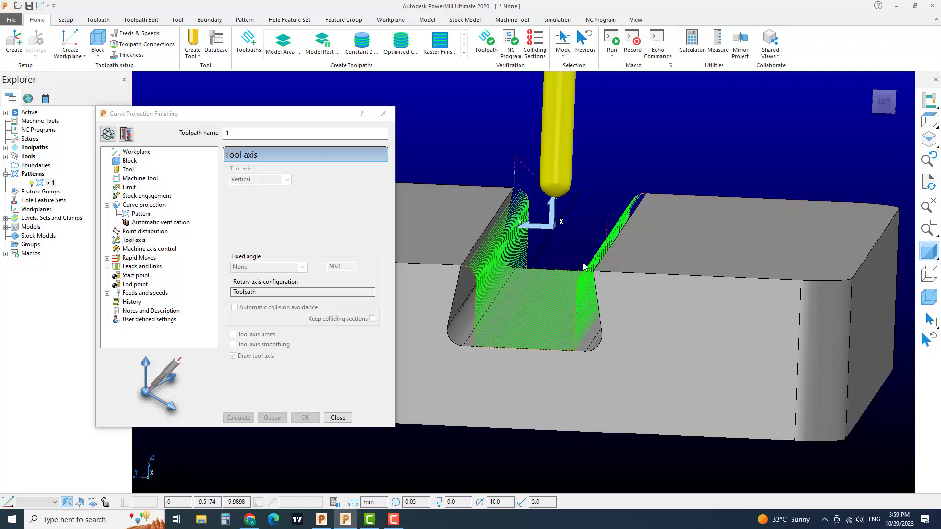
Step: Reopen the calculated toolpath's settings for editing and set its tool axis to From line
left_click(884, 103)
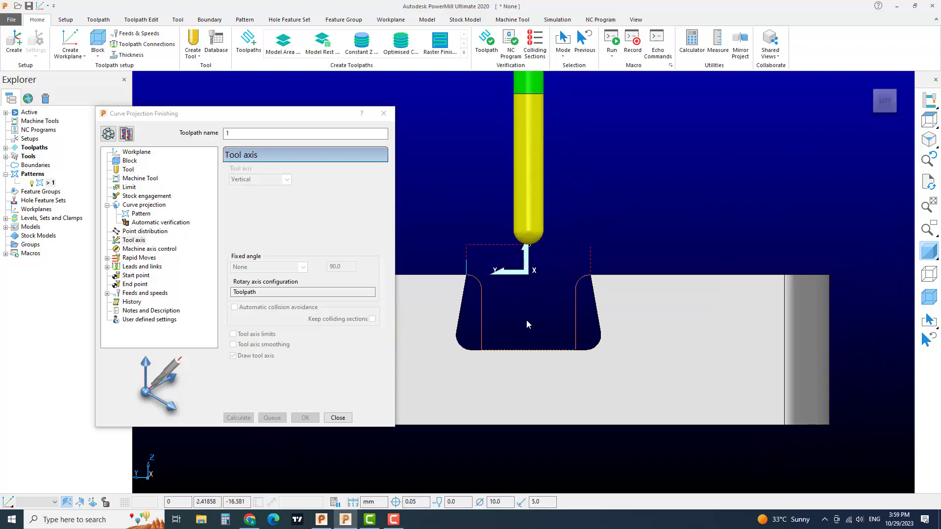
left_click(109, 134)
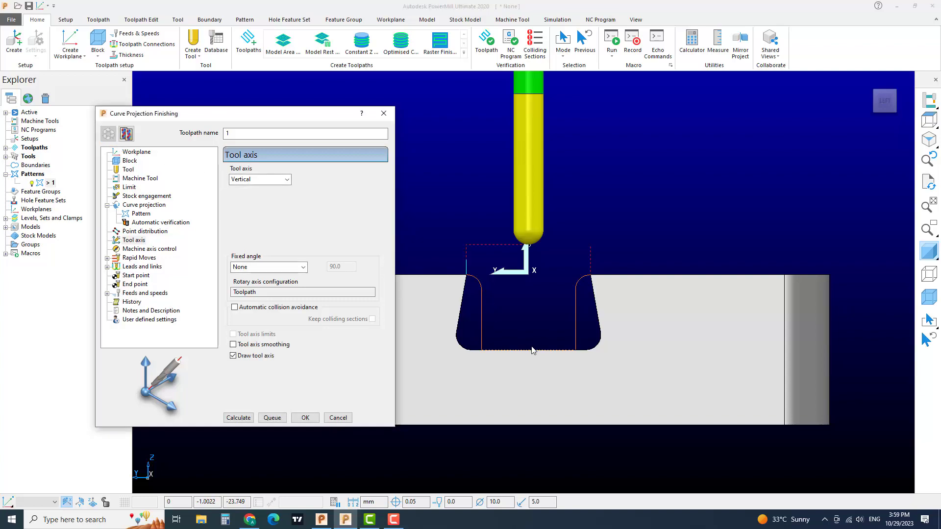
scroll(533, 350, "up", 2)
left_click(267, 179)
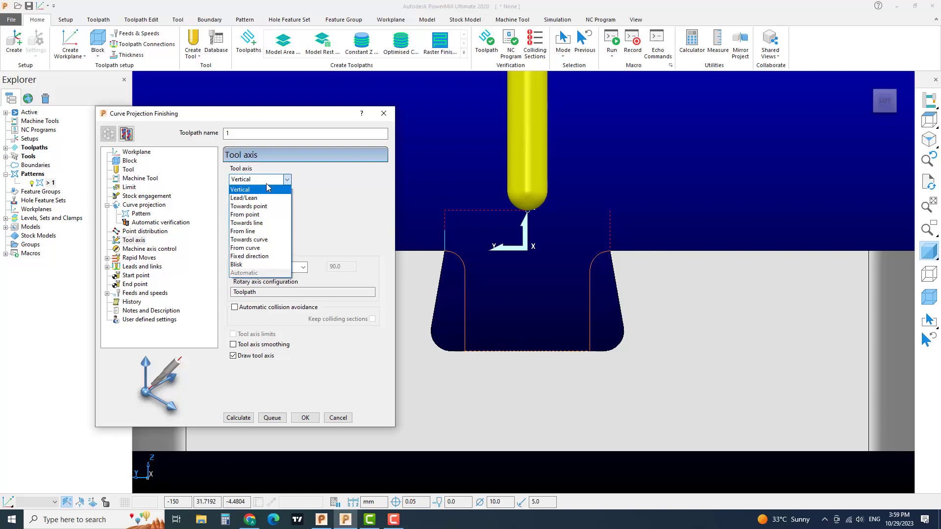
left_click(253, 233)
Step: Examine where the From line axis runs relative to the slot and the tool, with model shading hidden and restored
middle_click_drag(608, 231, 559, 242)
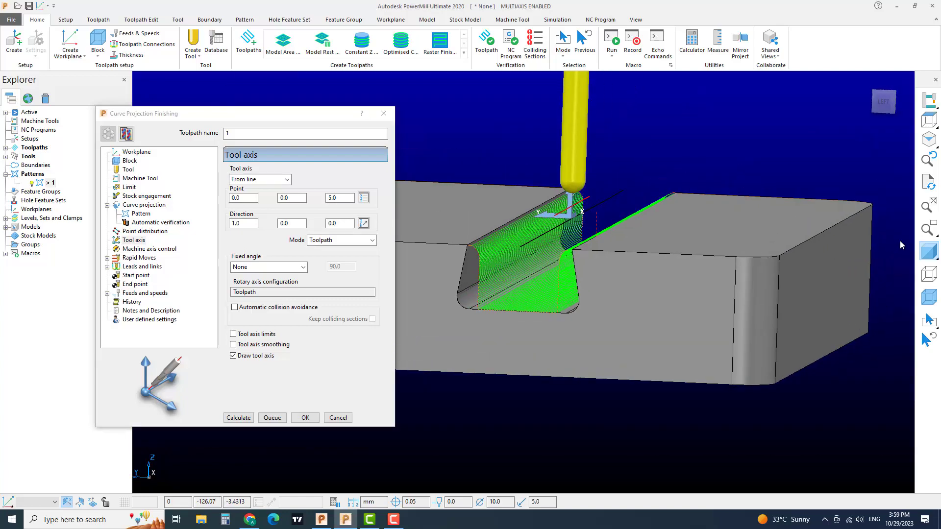
left_click(929, 251)
scroll(610, 199, "up", 5)
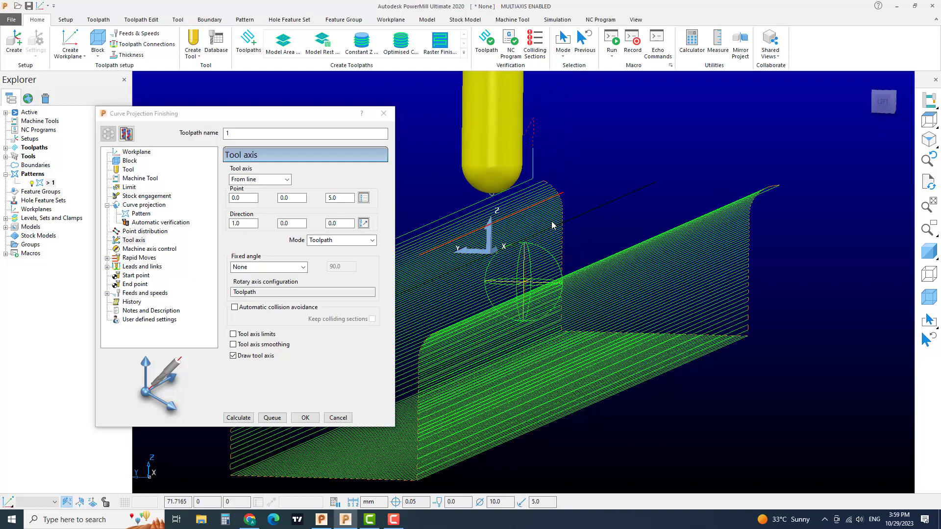
middle_click_drag(553, 226, 651, 221)
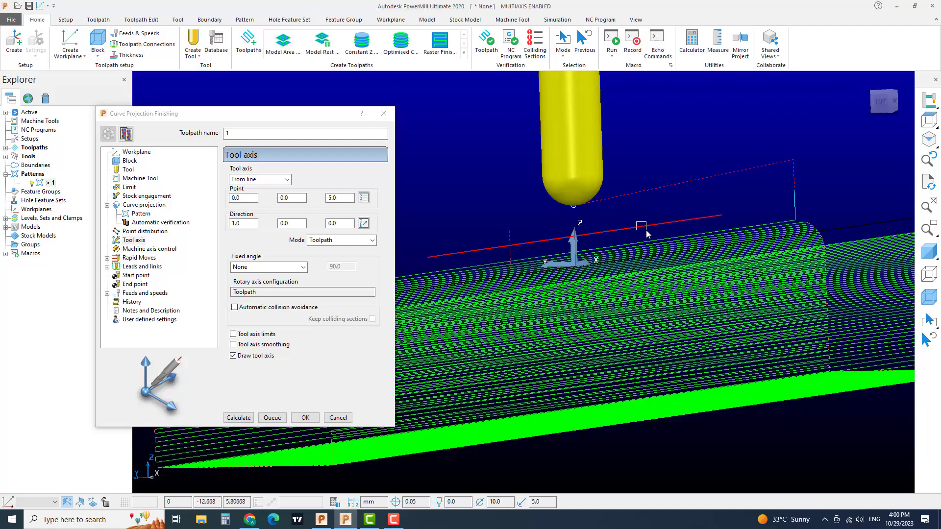
middle_click_drag(584, 235, 583, 255)
left_click(928, 251)
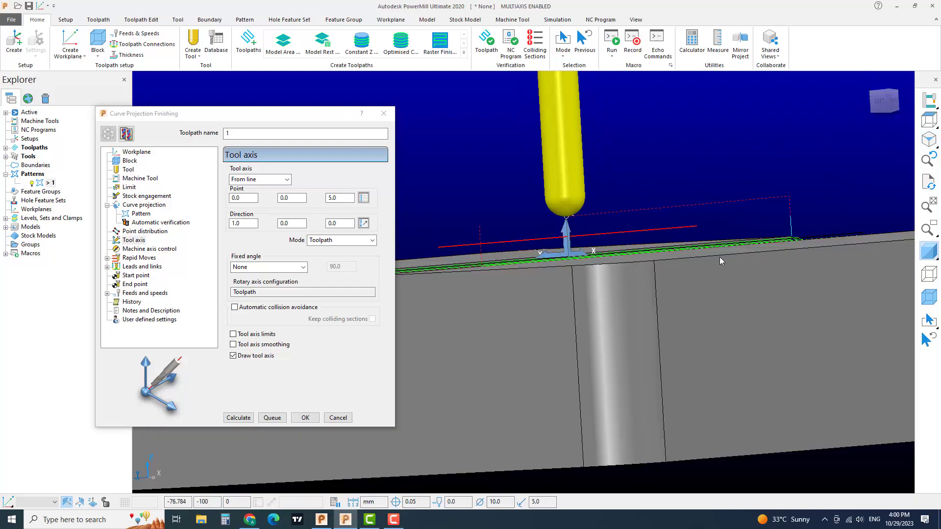
mouse_move(720, 257)
middle_mouse_down()
mouse_move(670, 277)
mouse_move(708, 324)
middle_mouse_up()
scroll(651, 275, "down", 2)
scroll(627, 287, "up", 2)
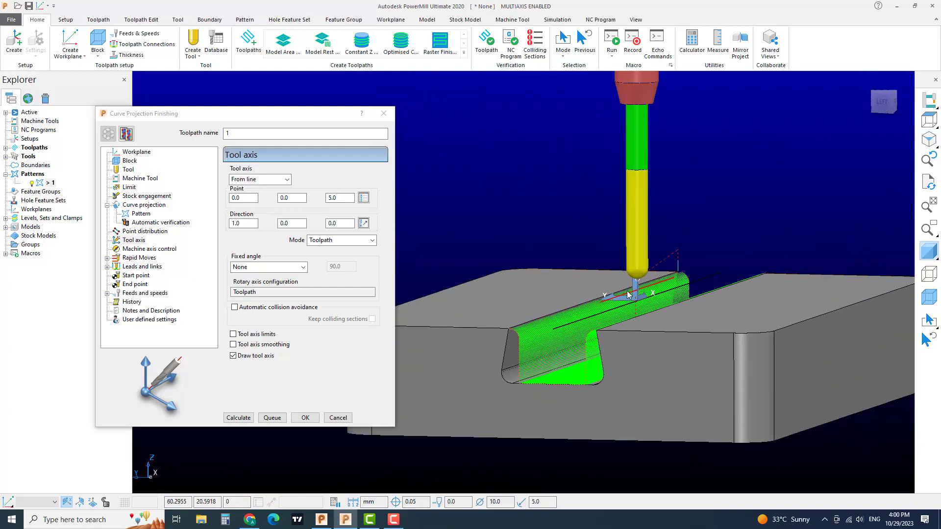
scroll(680, 290, "up", 1)
scroll(652, 304, "up", 1)
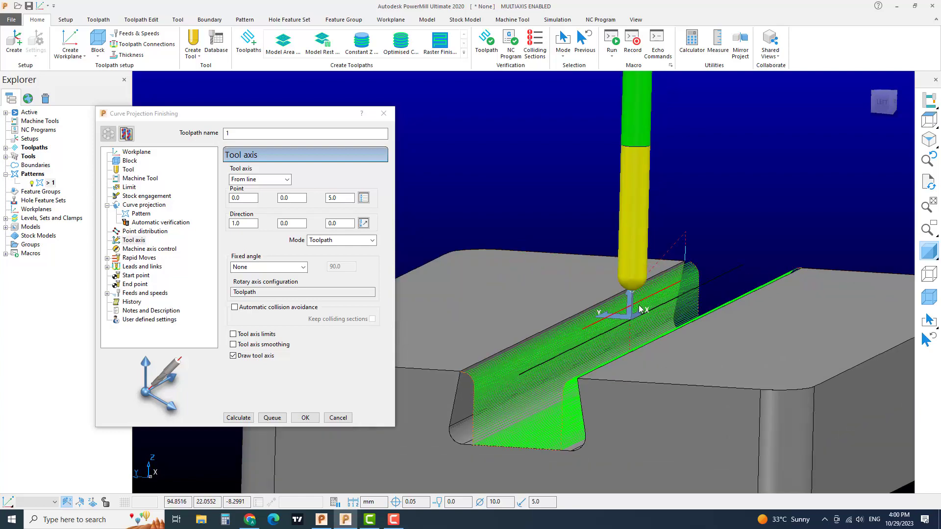
middle_click_drag(628, 321, 631, 275, "shift")
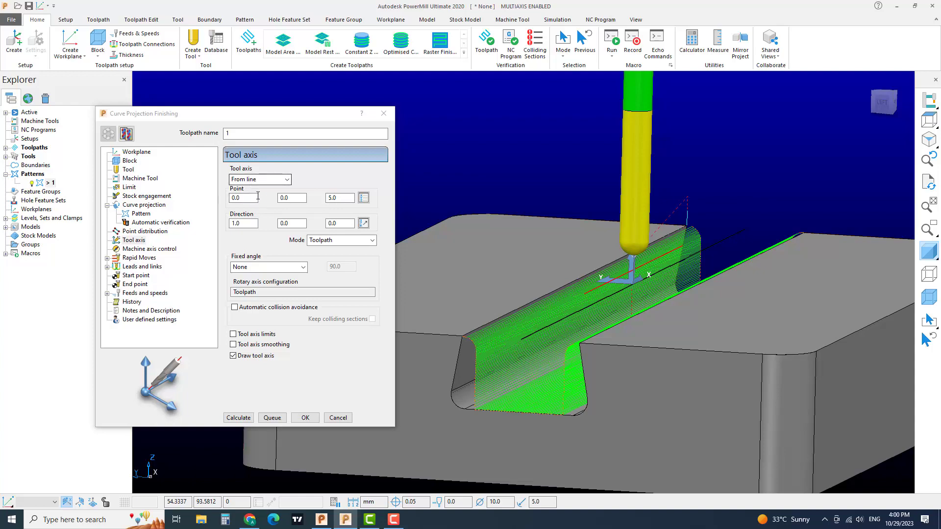
Step: Review the point and direction coordinates that define the From line tool axis
double_click(236, 224)
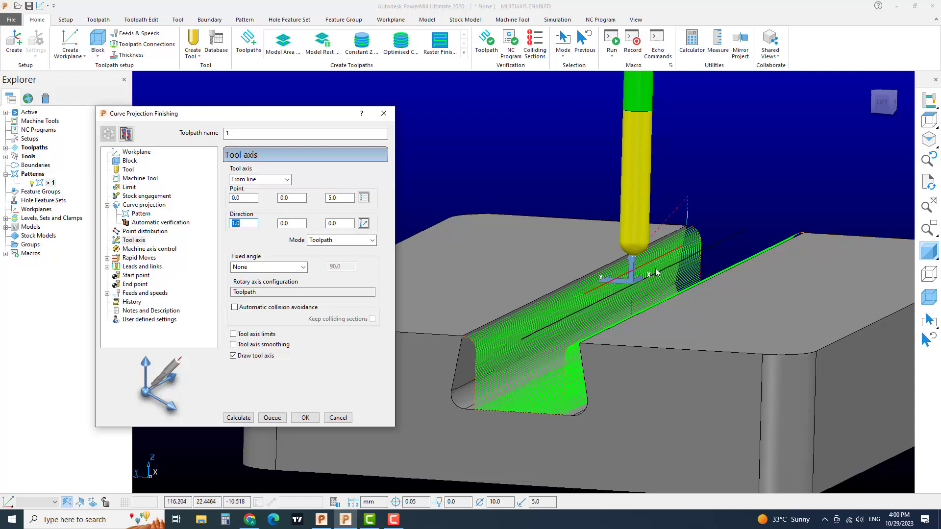
left_click(248, 225)
double_click(291, 224)
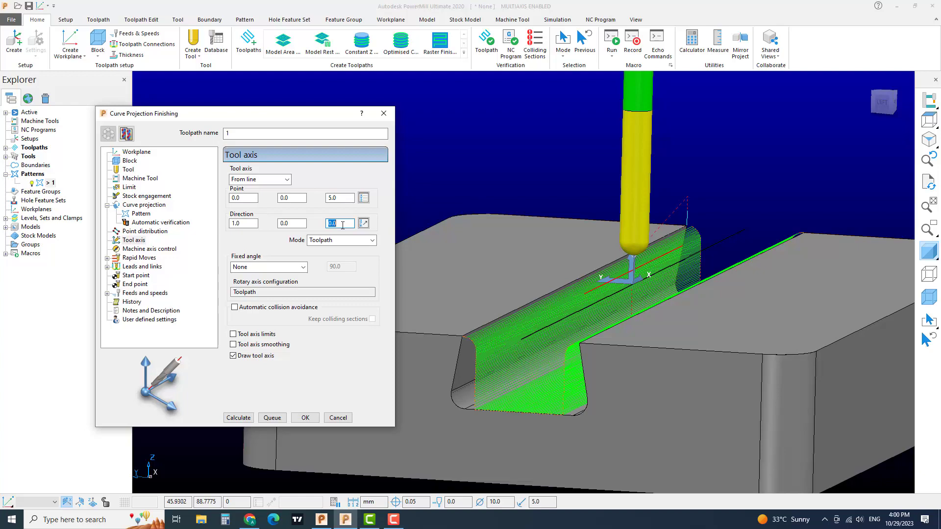
left_click_drag(249, 223, 229, 224)
left_click(245, 225)
double_click(286, 224)
double_click(337, 198)
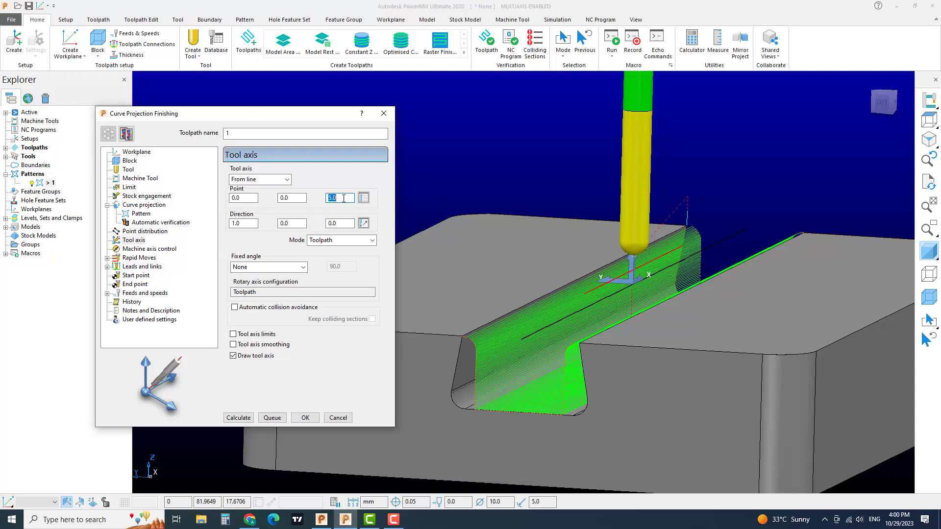
left_click_drag(341, 197, 329, 200)
Step: Calculate the toolpath with the From line tool axis, inspect its passes on the slot walls and floor, and close the settings
left_click(245, 419)
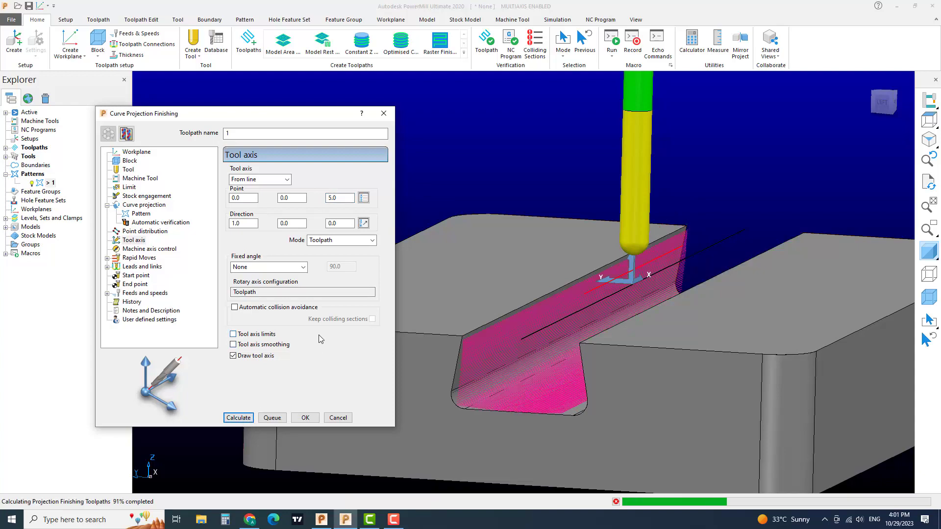
scroll(559, 340, "down", 2)
mouse_move(574, 327)
middle_mouse_down()
mouse_move(713, 309)
mouse_move(579, 334)
middle_mouse_up()
scroll(563, 339, "up", 5)
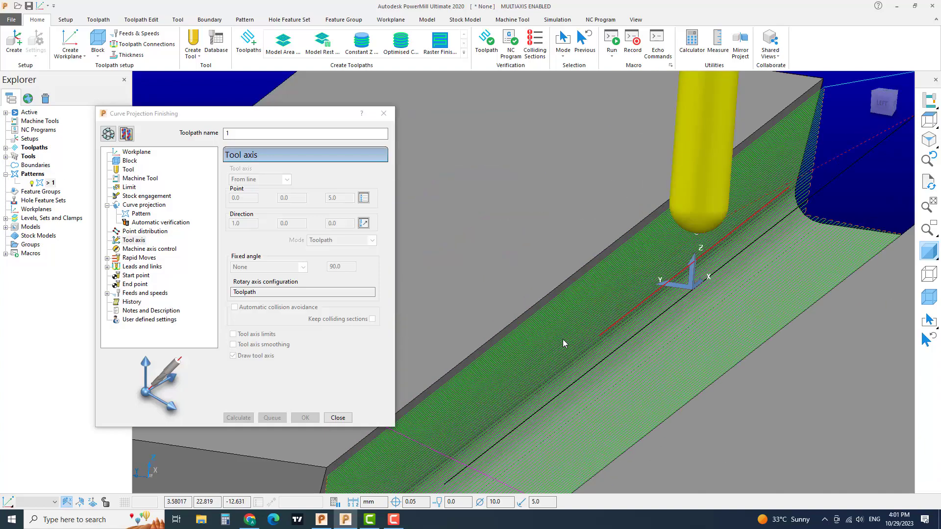
scroll(562, 339, "up", 2)
scroll(562, 339, "down", 4)
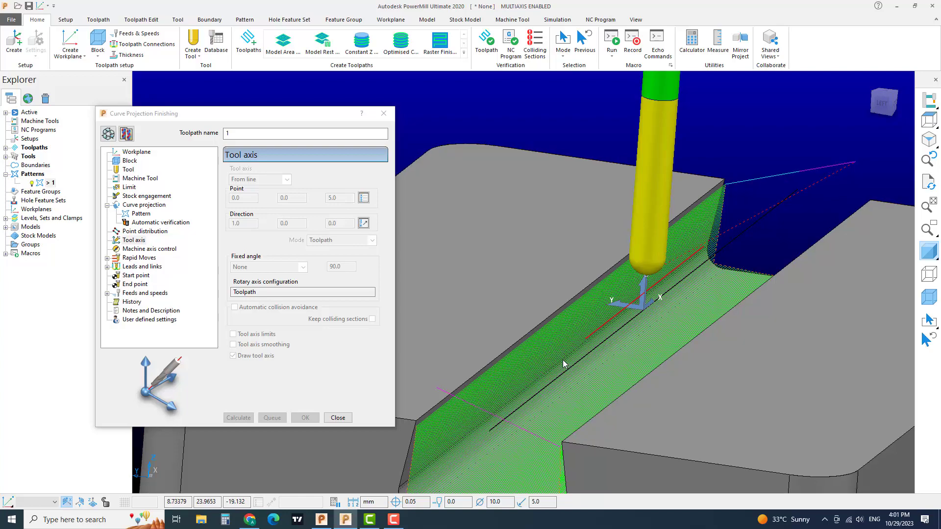
scroll(562, 363, "down", 3)
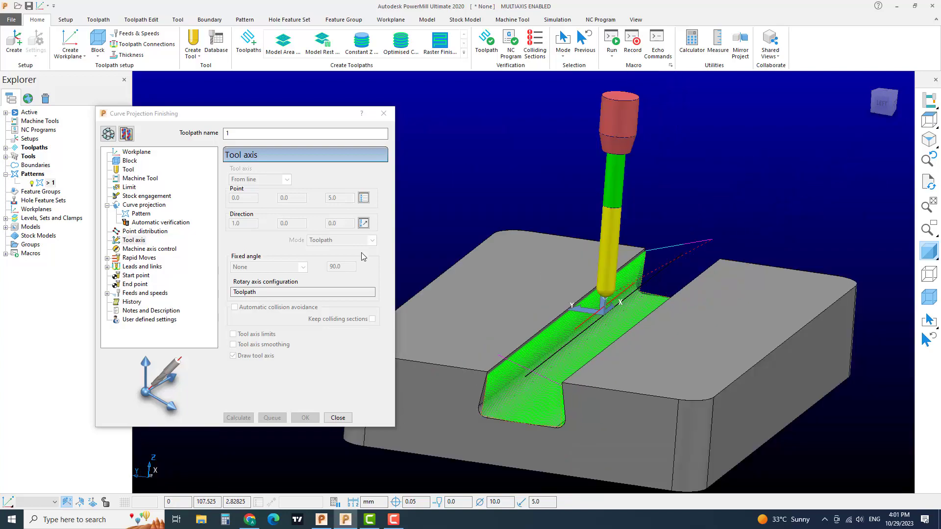
left_click(383, 113)
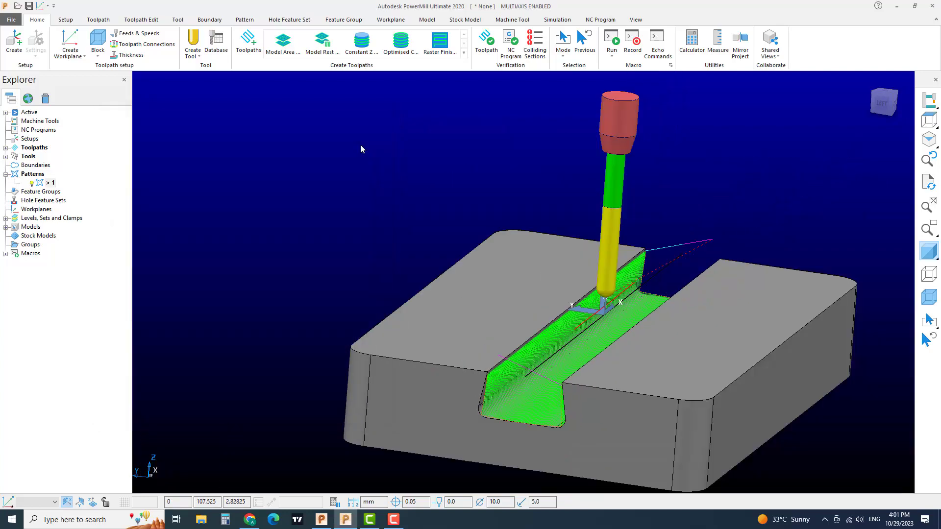
Step: Simulate toolpath 1 from its start with ViewMill material removal turned on
left_click(5, 148)
right_click(51, 156)
left_click(133, 172)
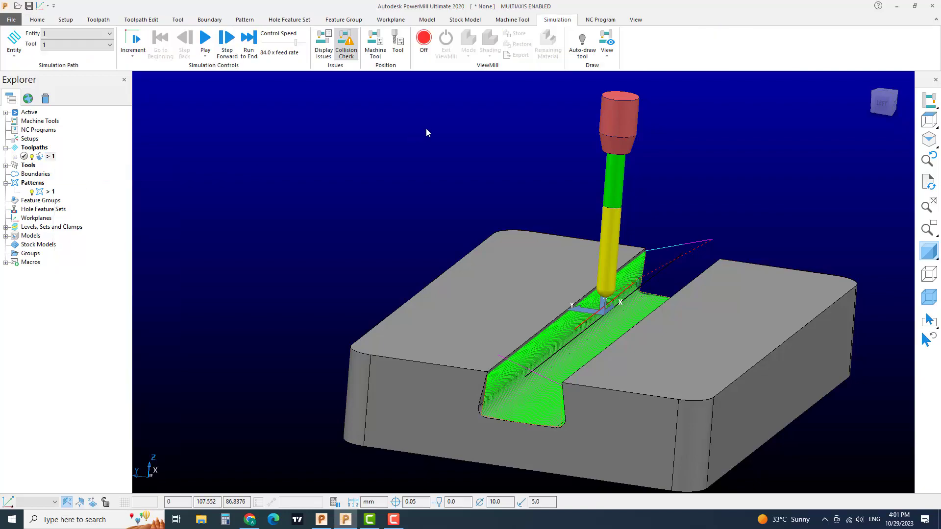
left_click(425, 43)
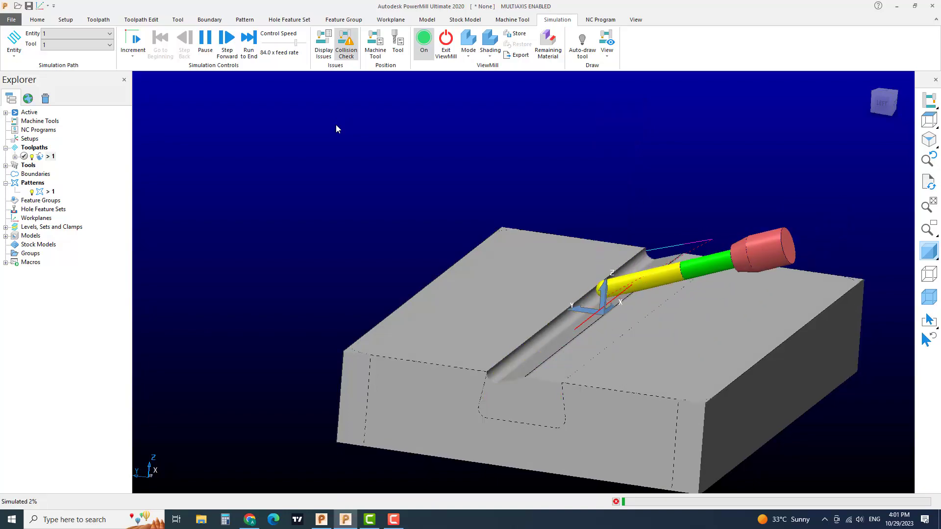
Step: Watch the tool tilt and cut the undercut walls and floor of the slot from several angles during the simulation
middle_click_drag(598, 356, 582, 290, "shift")
scroll(515, 297, "up", 3)
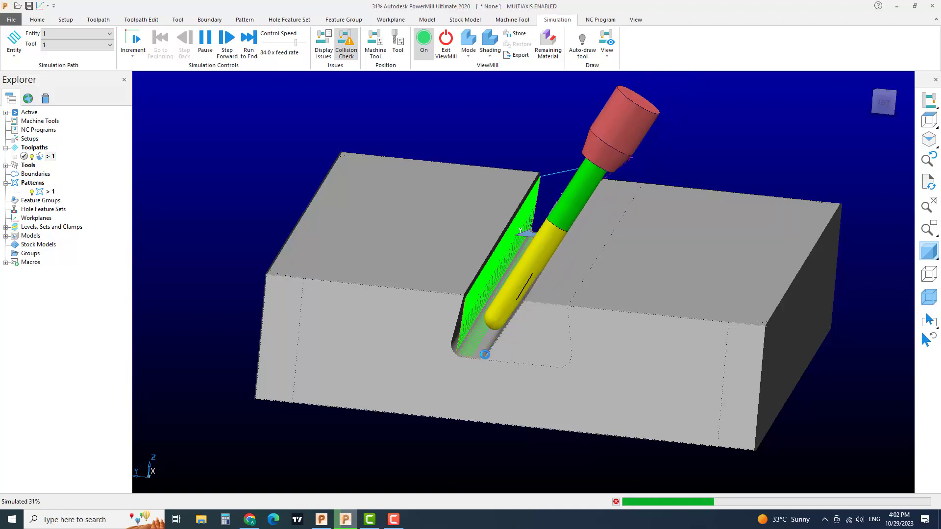
middle_click_drag(484, 354, 558, 352)
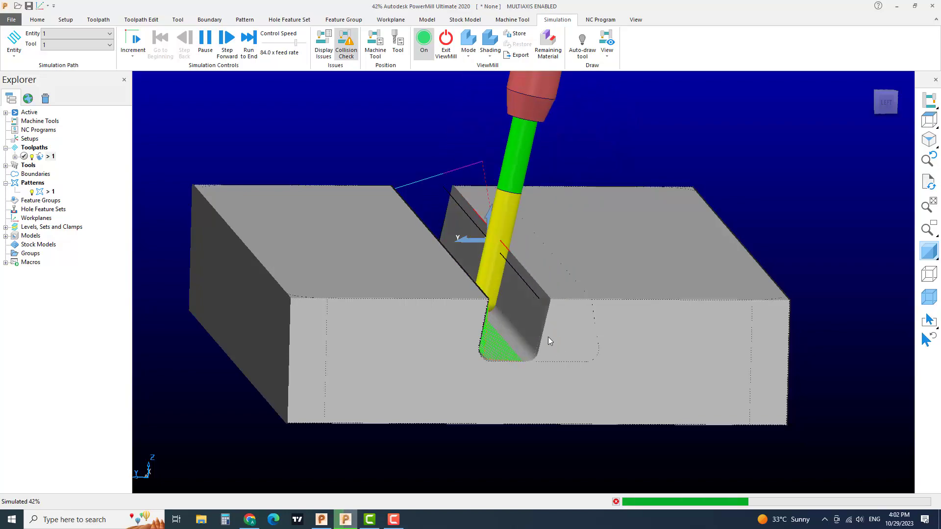
middle_click_drag(546, 341, 510, 329)
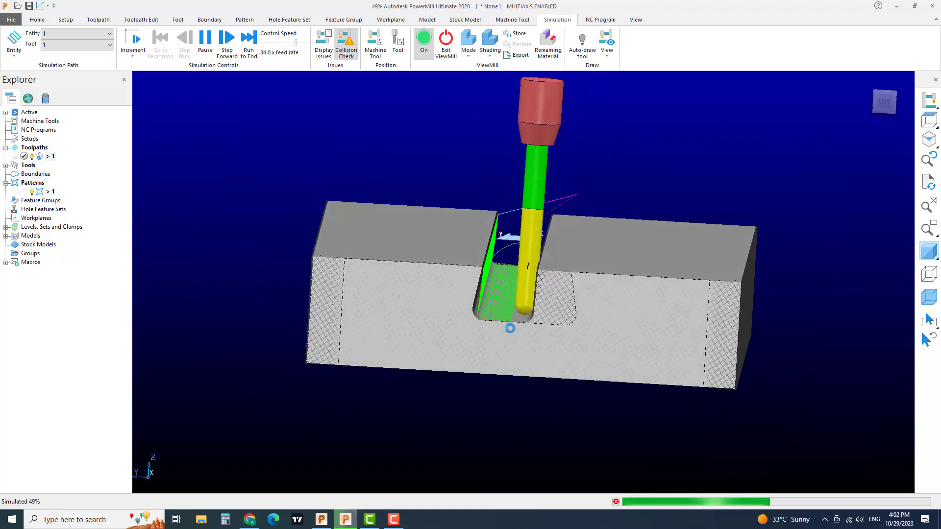
scroll(524, 270, "up", 2)
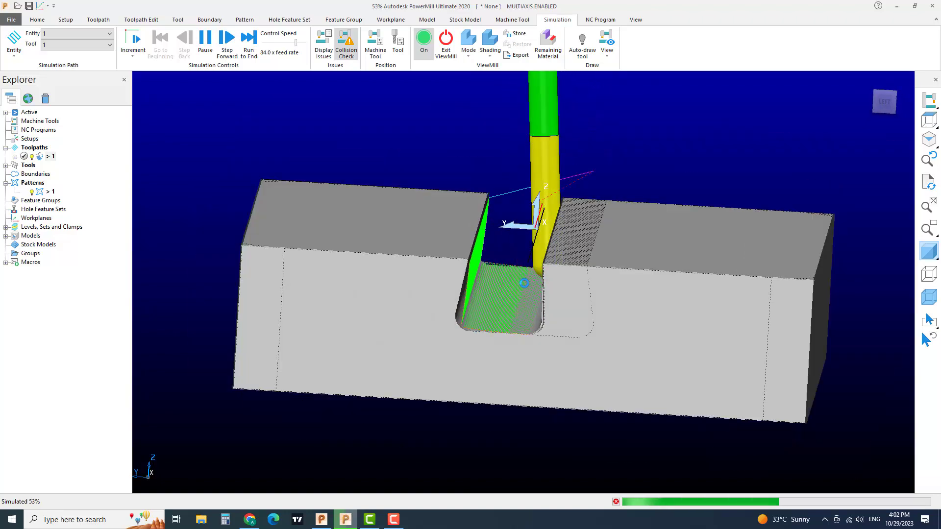
middle_click_drag(524, 270, 499, 281)
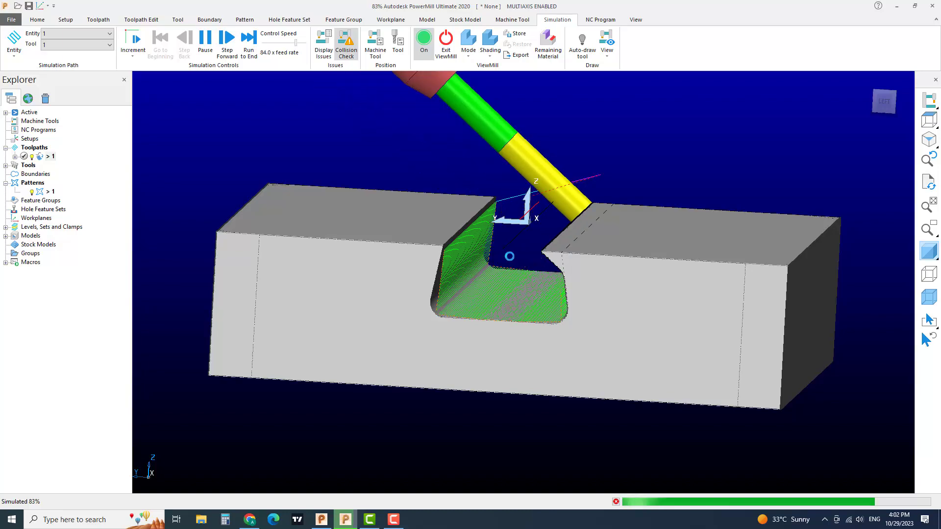
scroll(538, 251, "up", 2)
scroll(538, 252, "down", 3)
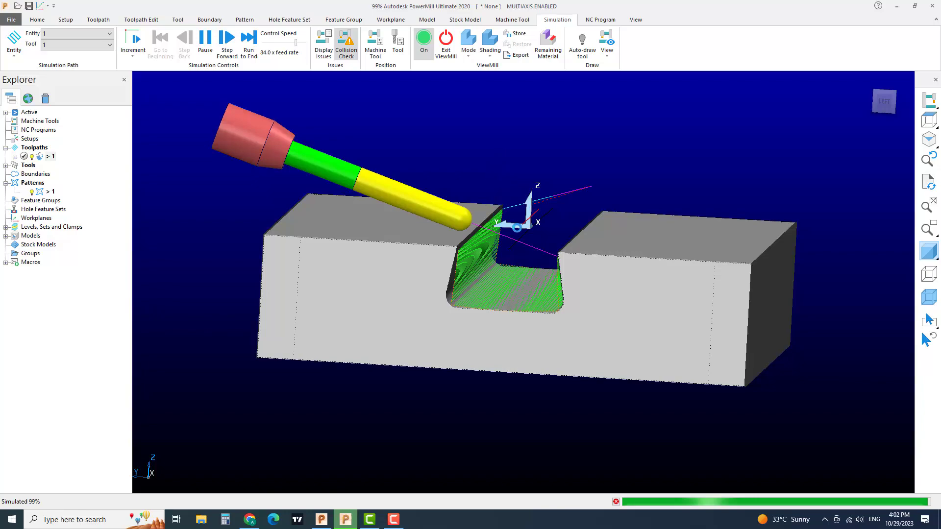
middle_click_drag(514, 243, 489, 257)
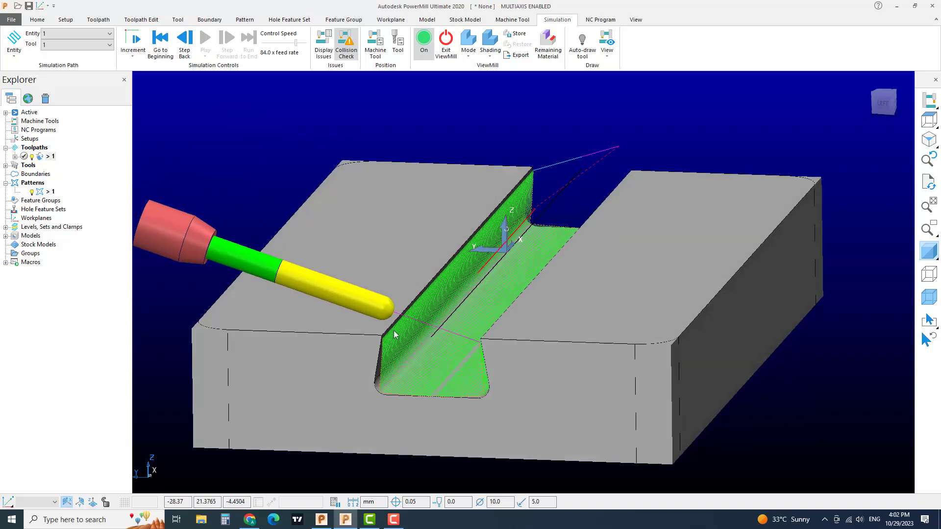
Step: Inspect the links between passes at the slot wall's edge and review the first and second choice link types in the toolpath connections
scroll(386, 361, "up", 6)
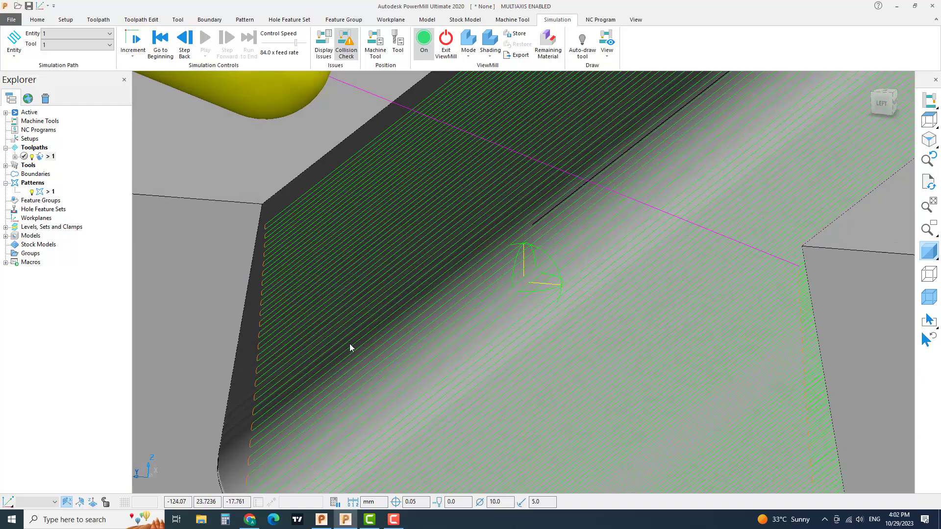
scroll(557, 315, "down", 3)
scroll(507, 248, "up", 8)
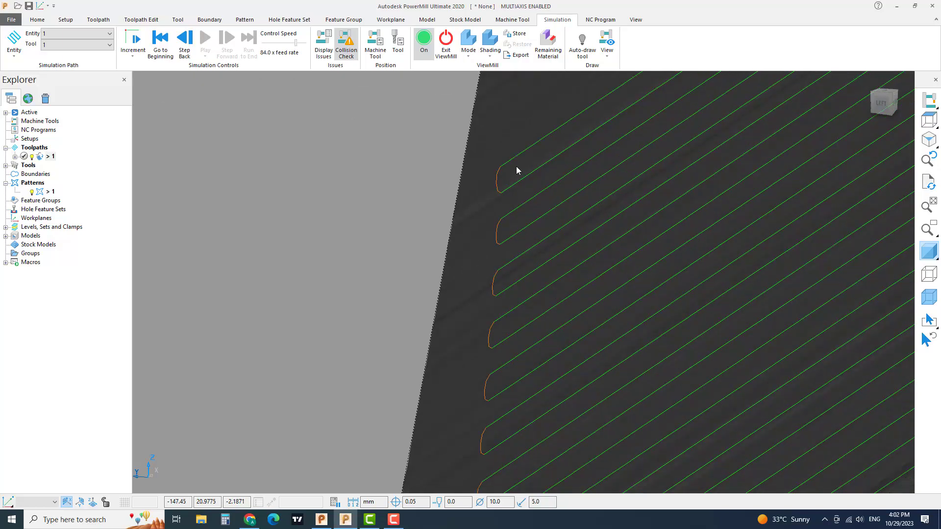
scroll(505, 162, "up", 3)
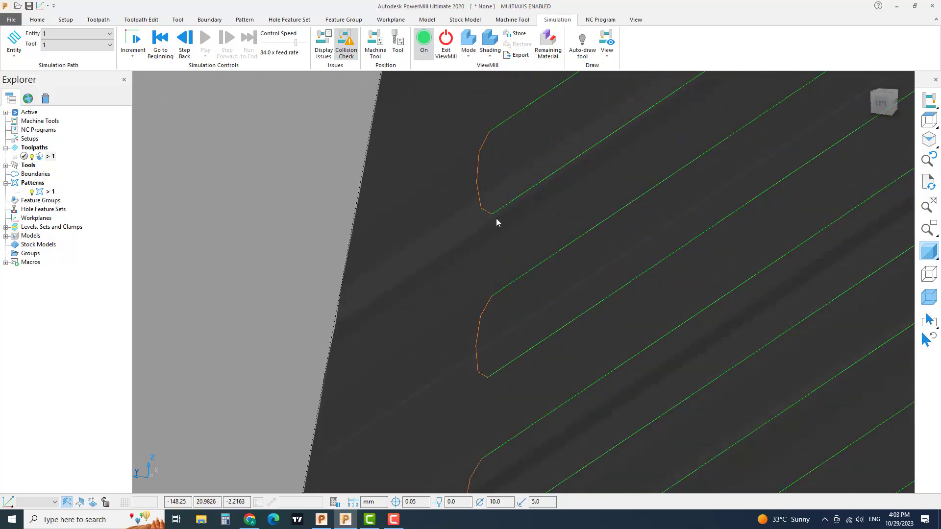
scroll(504, 248, "down", 5)
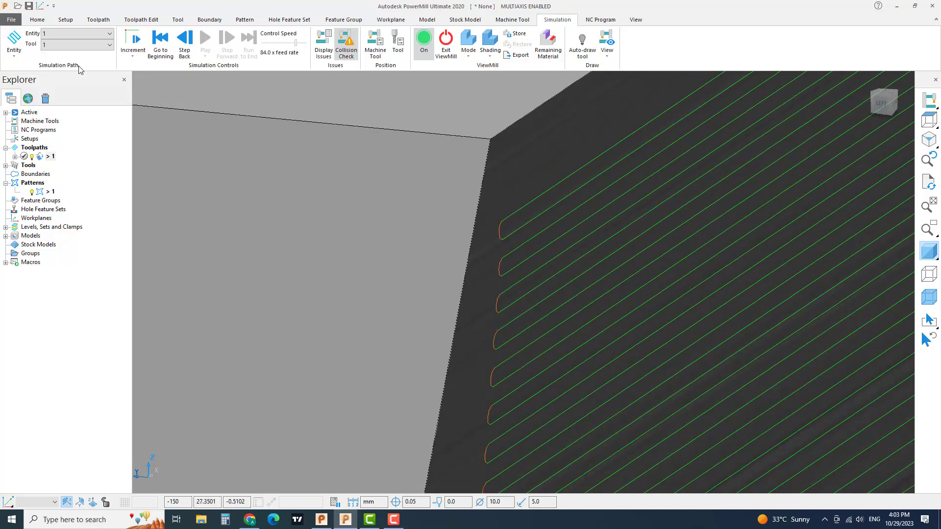
left_click(38, 19)
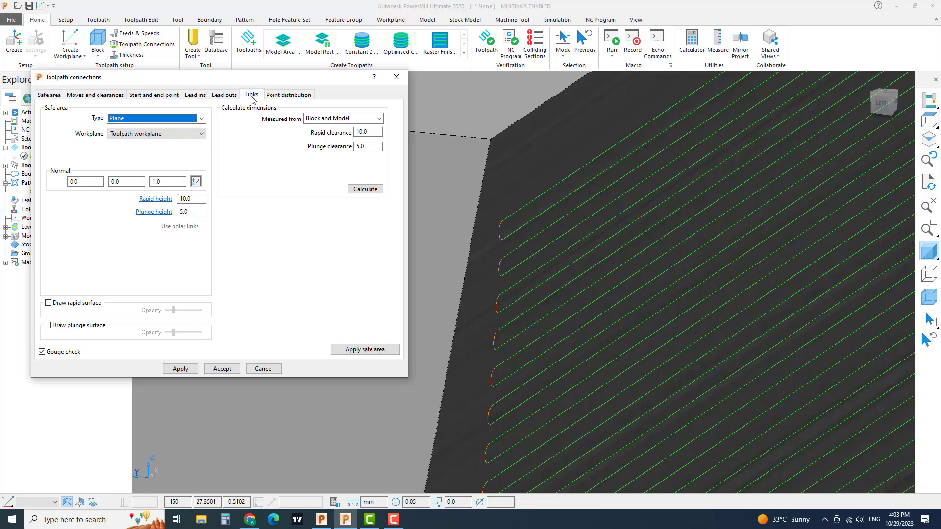
left_click(252, 96)
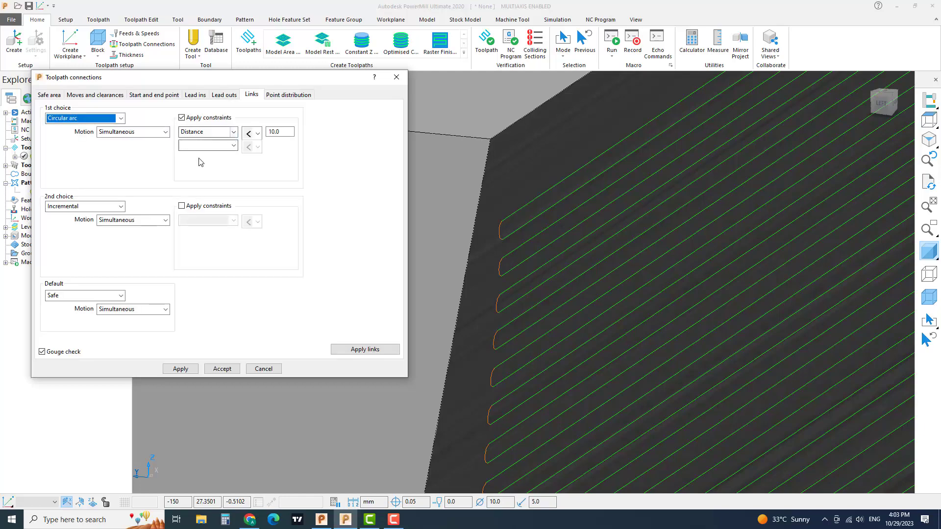
left_click(66, 120)
left_click(67, 121)
left_click(74, 207)
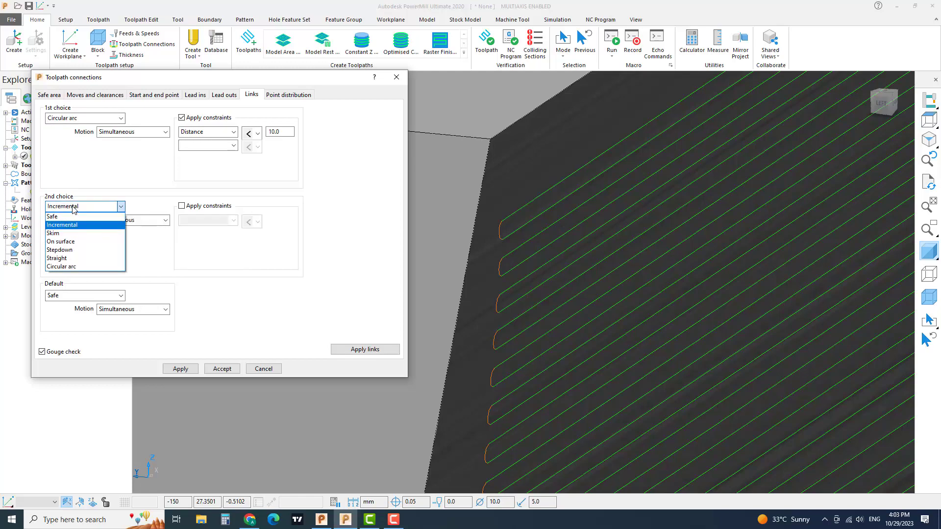
left_click(75, 207)
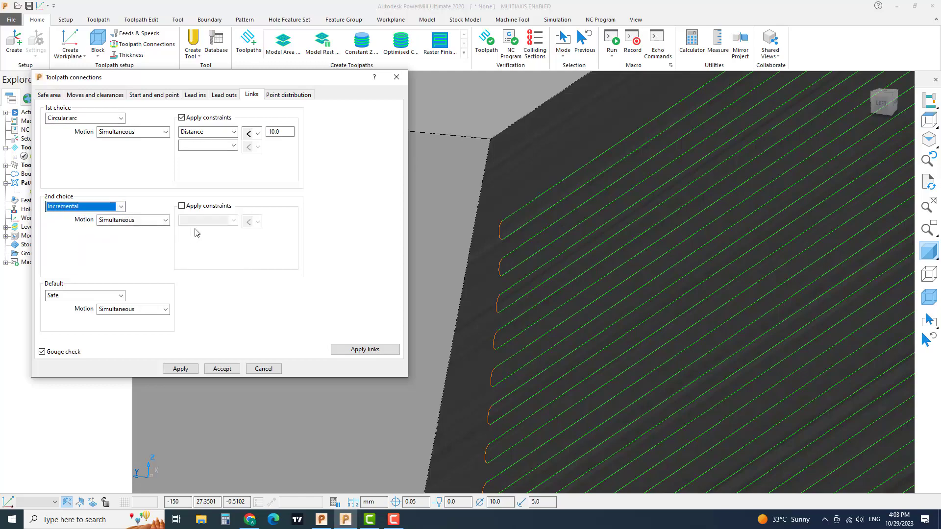
Step: Apply and accept the toolpath connections with Circular arc as the first choice link and Incremental as the second choice
left_click(190, 368)
left_click(222, 369)
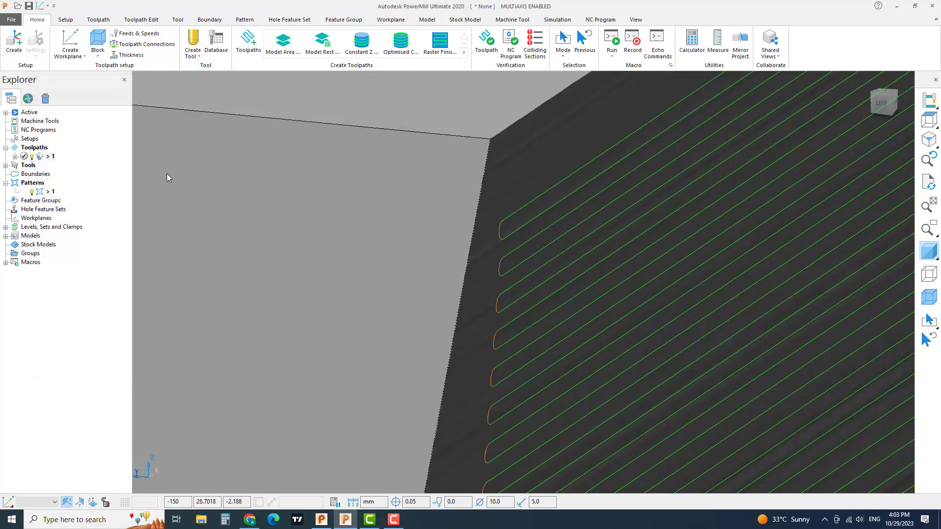
Step: Examine the finished toolpath along the dovetail slot's walls and floor, together with the tool and the pattern line, near and far
scroll(529, 323, "down", 5)
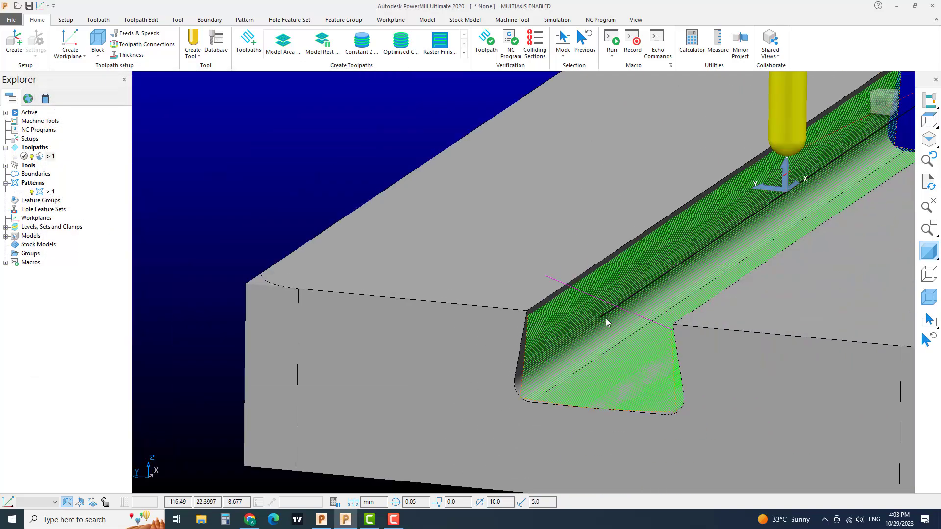
scroll(536, 311, "down", 5)
middle_click_drag(536, 312, 542, 295)
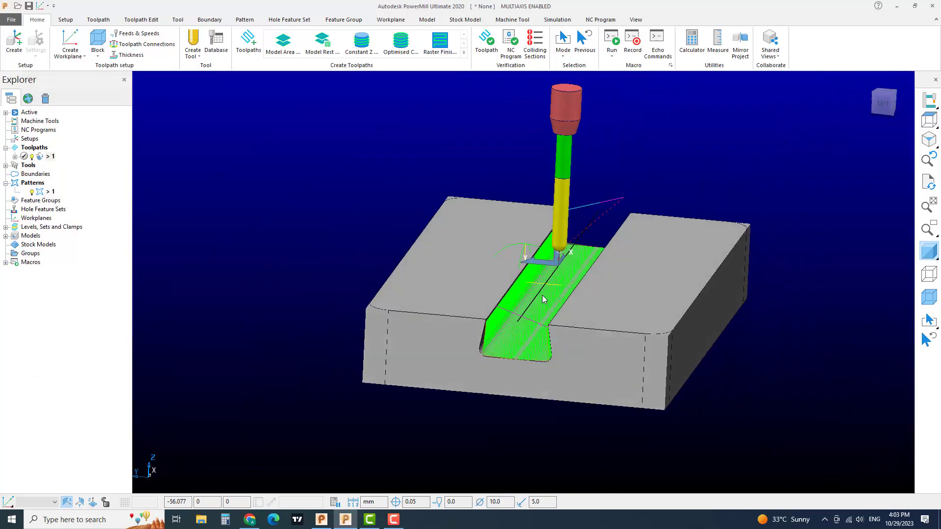
scroll(542, 295, "up", 5)
scroll(542, 295, "up", 2)
scroll(542, 295, "down", 4)
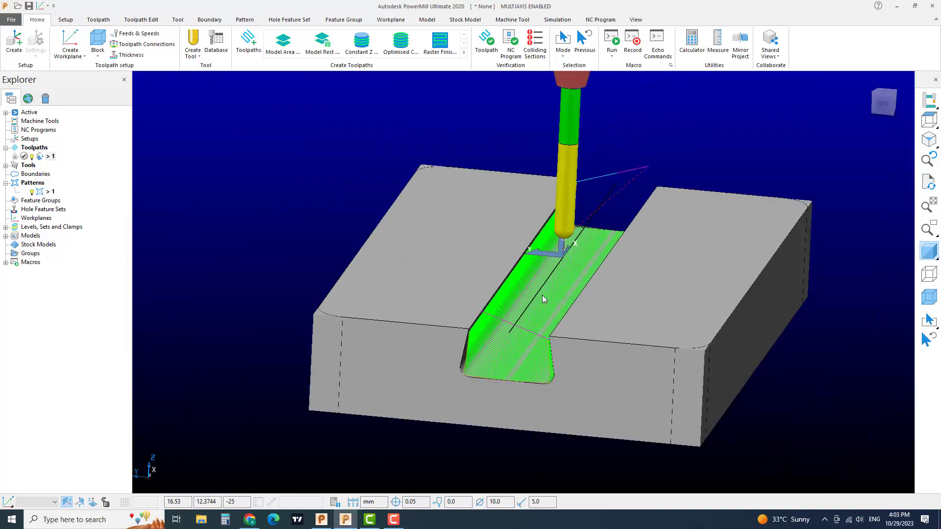
scroll(504, 311, "up", 3)
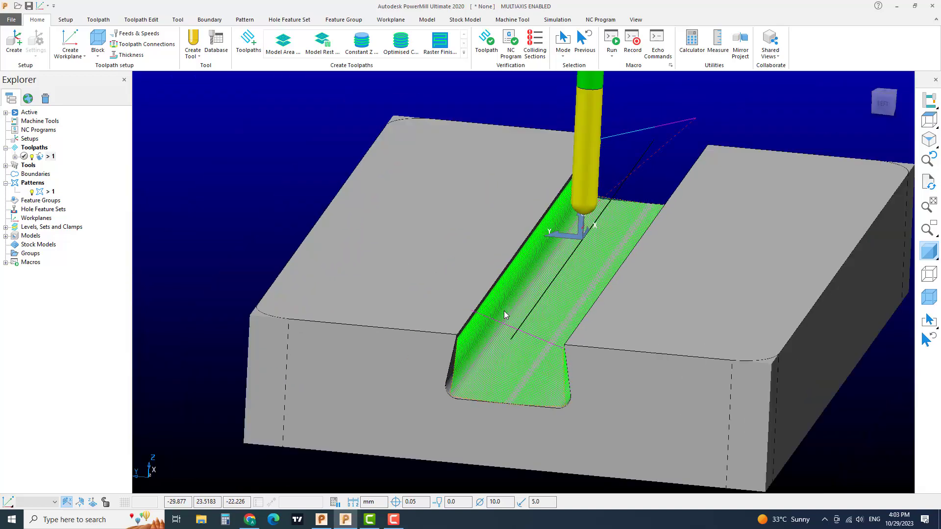
scroll(504, 311, "down", 4)
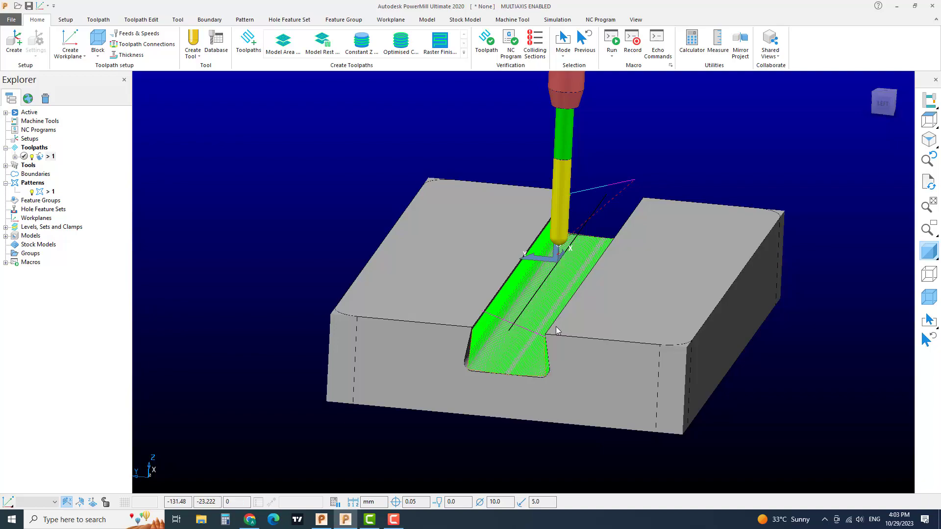
scroll(557, 331, "up", 2)
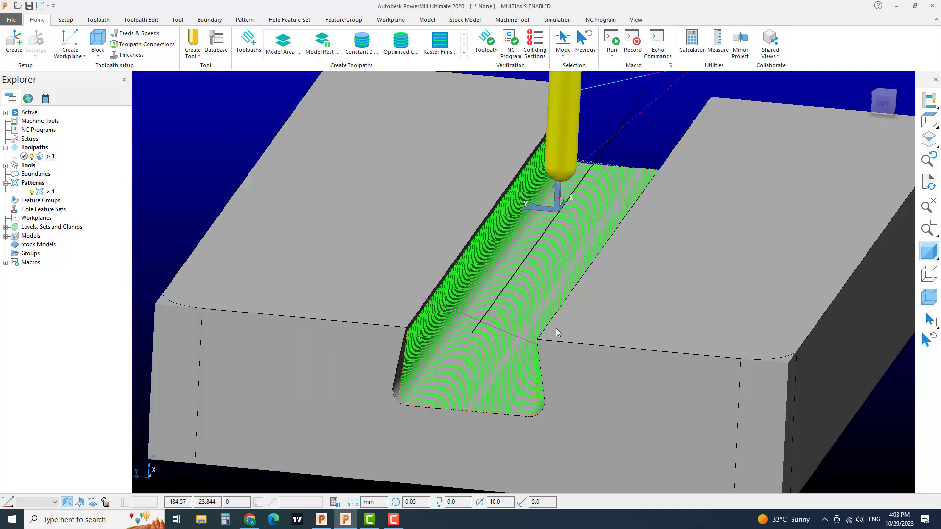
scroll(555, 332, "down", 2)
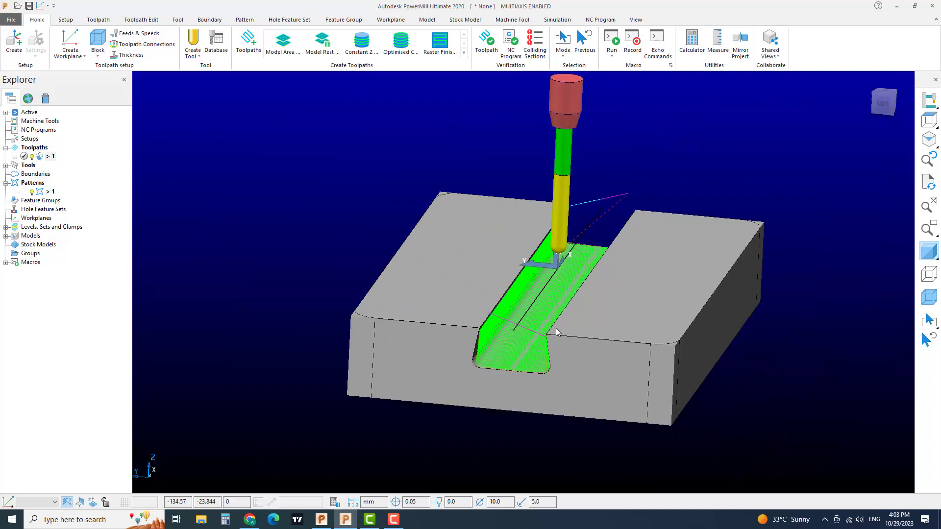
scroll(557, 332, "up", 2)
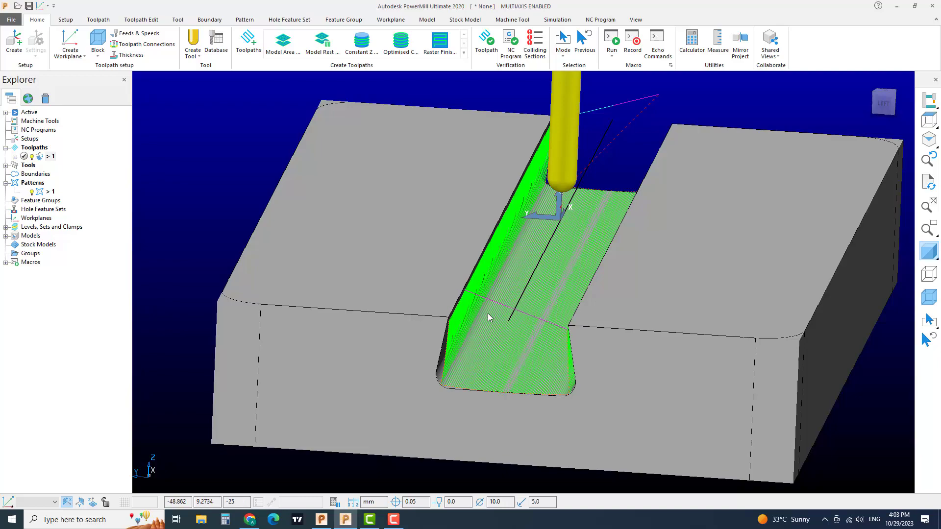
scroll(513, 322, "down", 3)
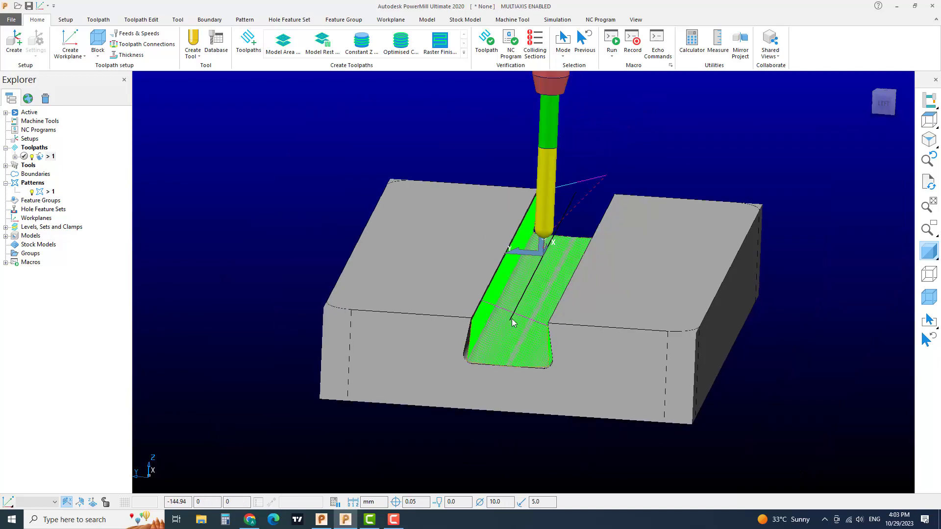
scroll(512, 322, "up", 2)
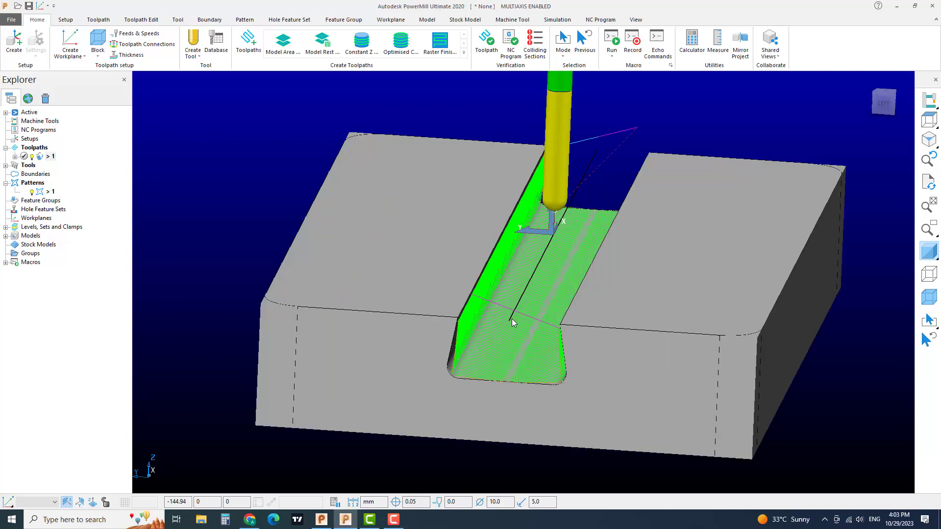